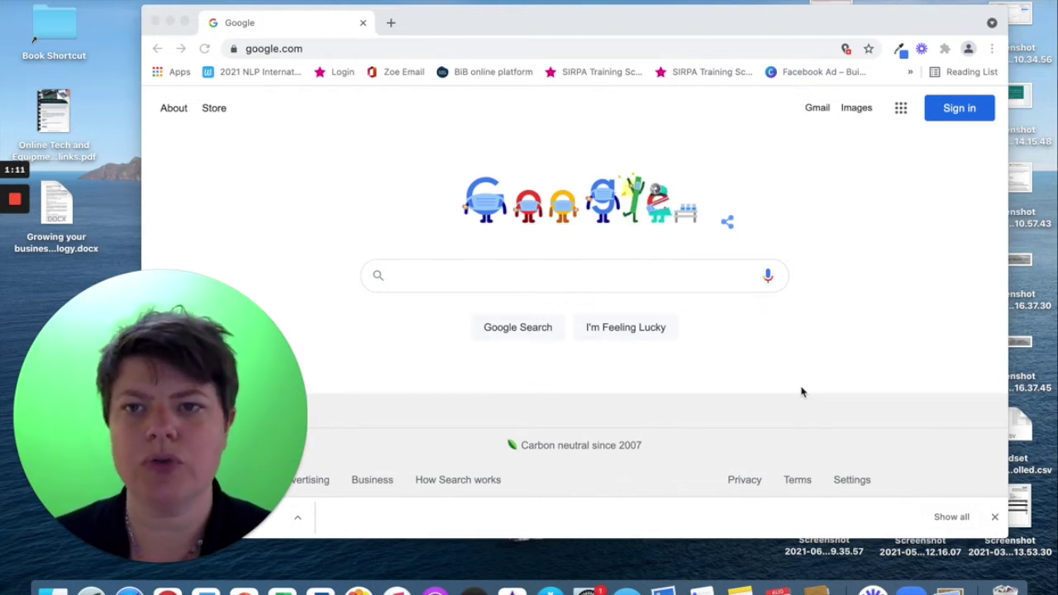
# - Bring the Chrome window showing the Google home page to the front
pyautogui.click(309, 52)
# - Go to youtube.com from the address bar
pyautogui.click(307, 49)
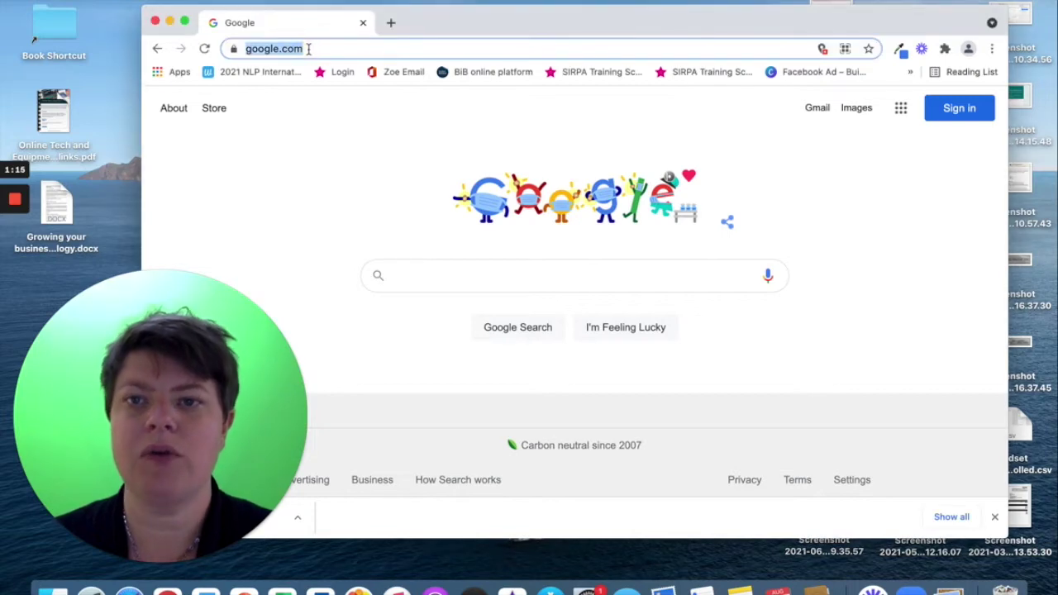
pyautogui.write('youtube')
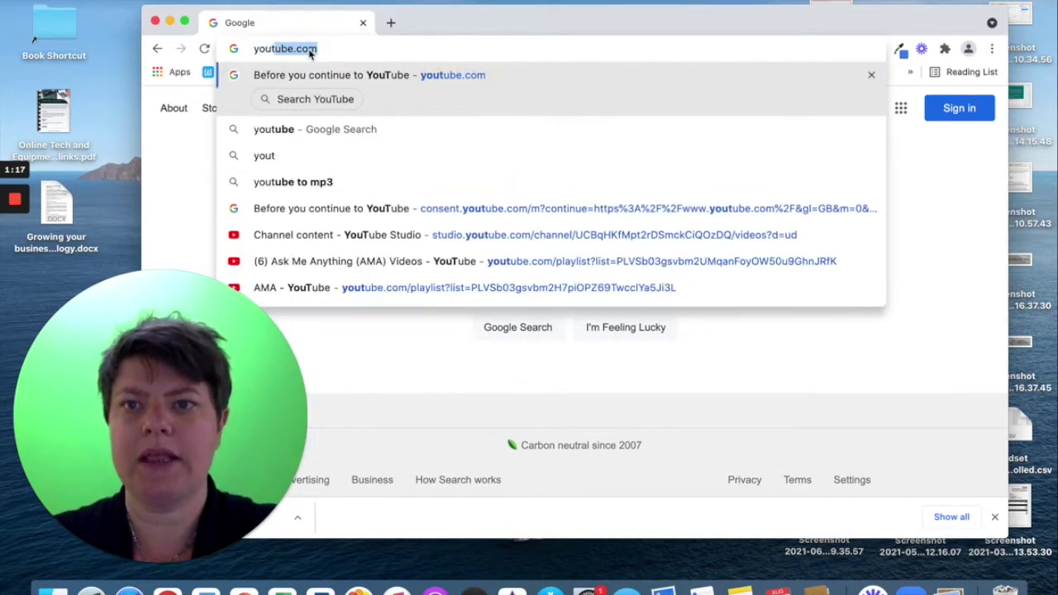
pyautogui.press('Return')
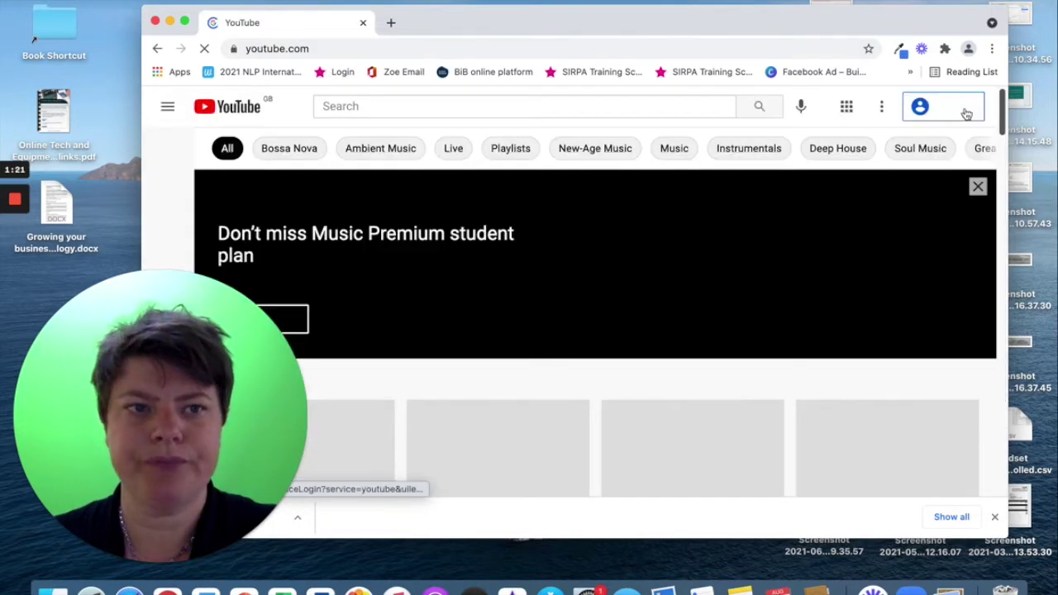
# - Sign in with the saved channel account and open YouTube Studio from the account menu
pyautogui.click(965, 111)
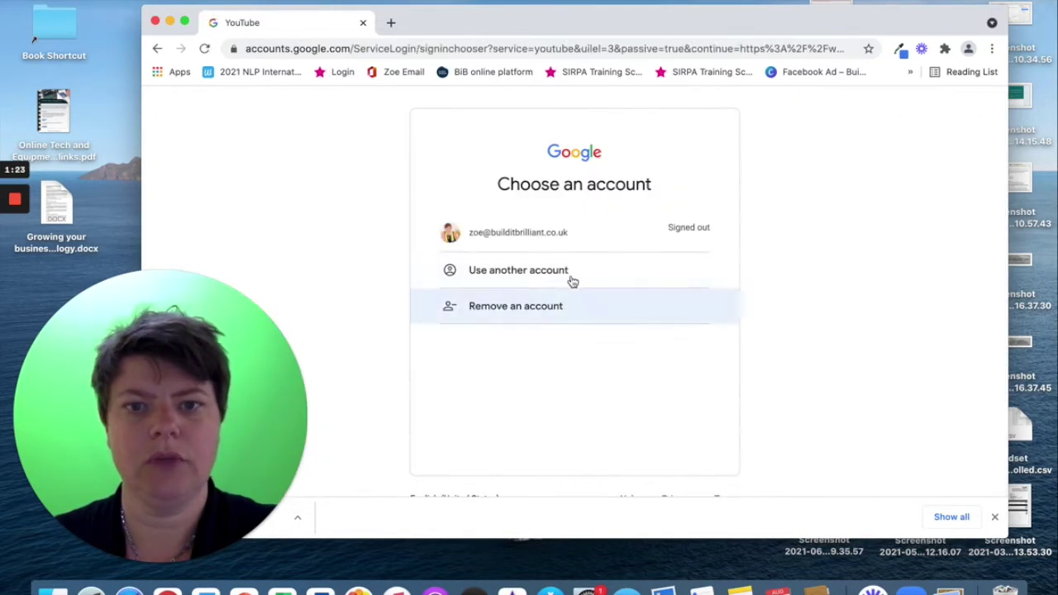
pyautogui.click(526, 233)
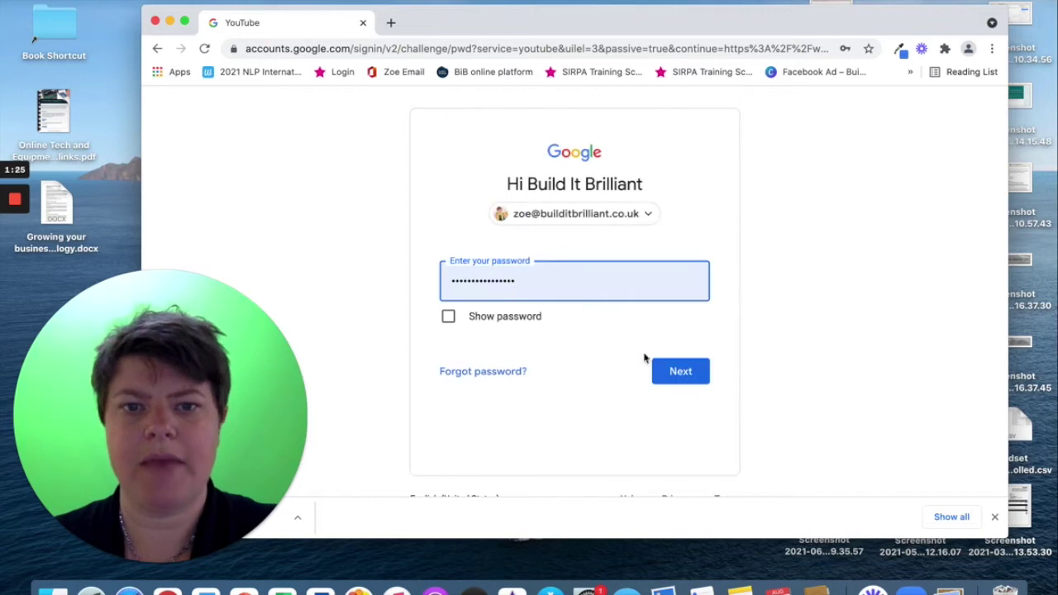
pyautogui.click(662, 374)
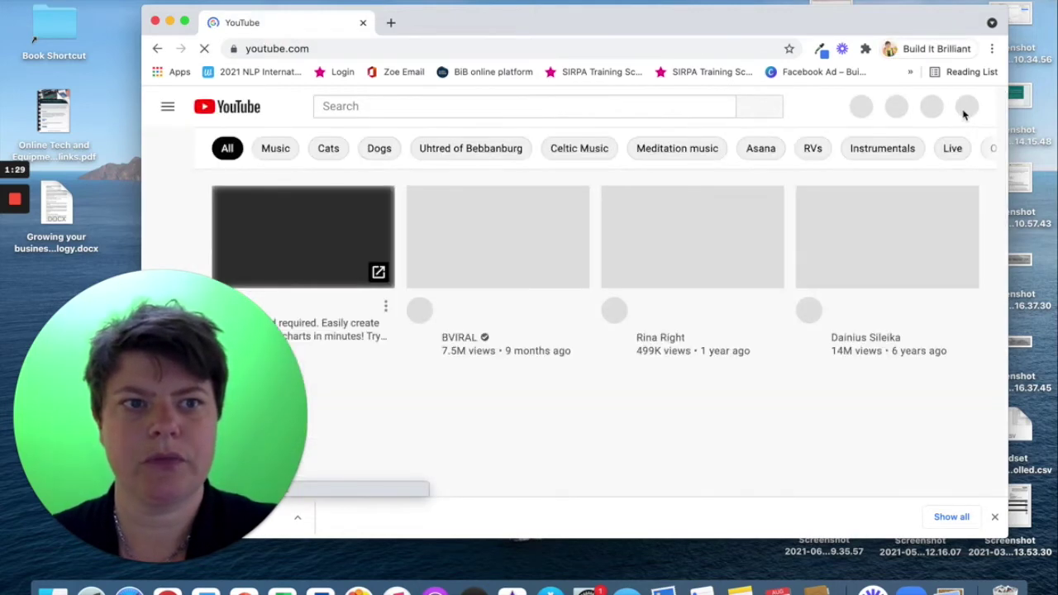
pyautogui.click(964, 109)
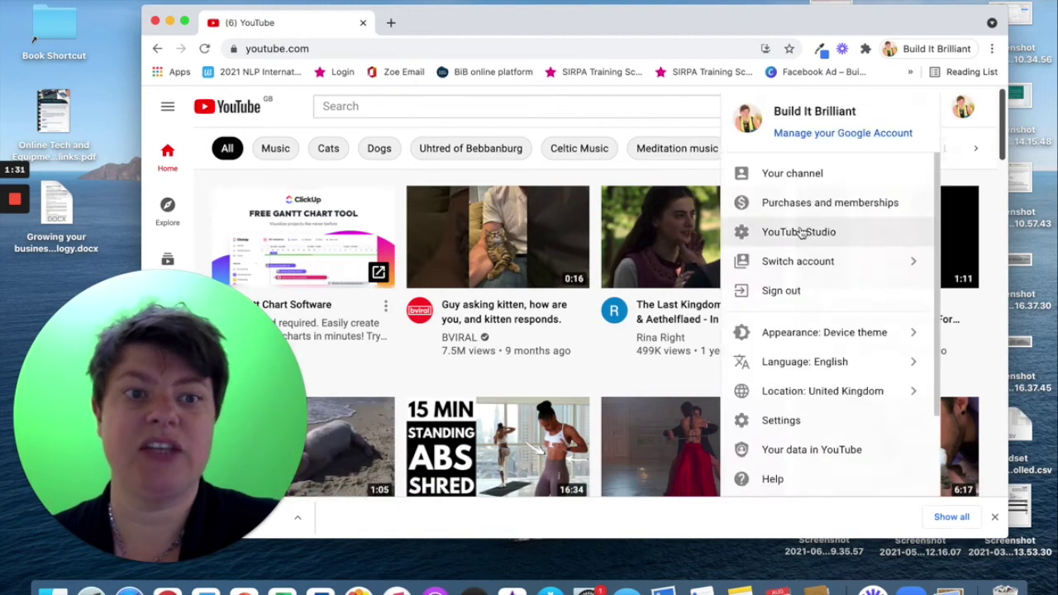
pyautogui.click(808, 234)
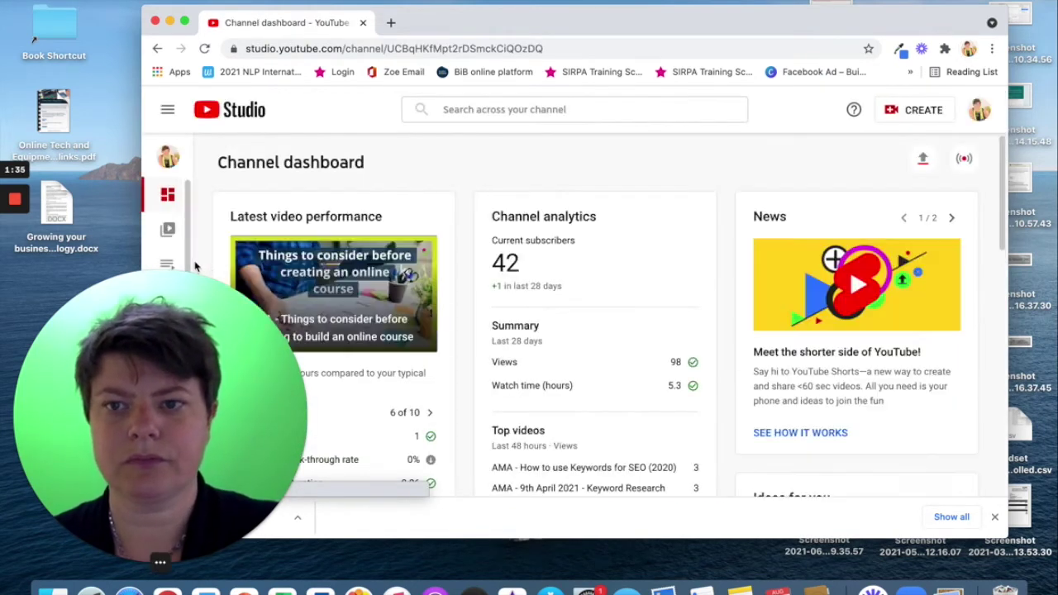
# - Open 'AMA - Are you Expert Enough?' from the AMA playlist, pause it, and edit its details
pyautogui.click(167, 266)
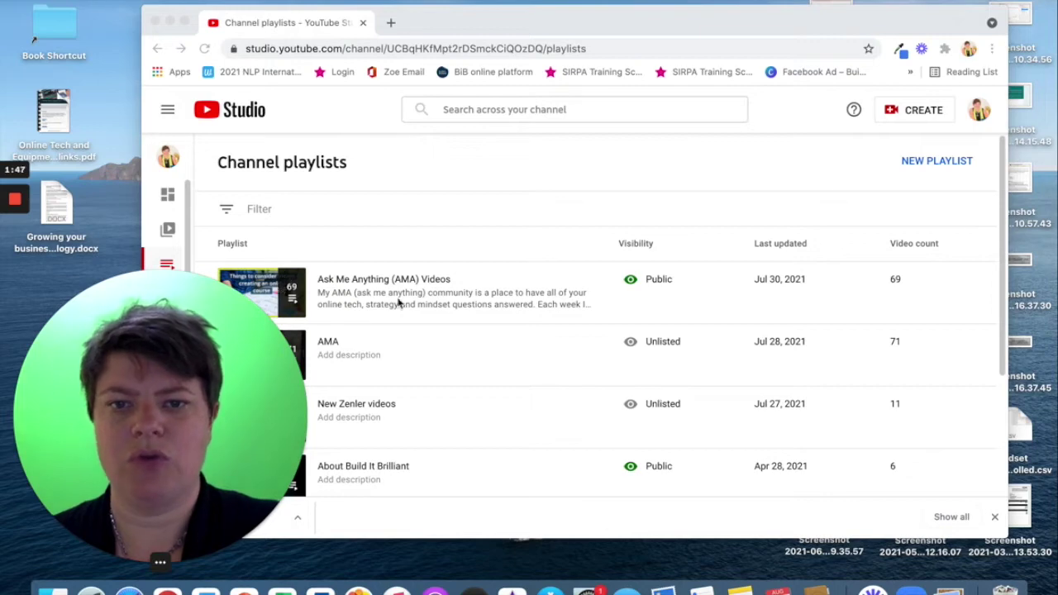
pyautogui.moveTo(452, 22); pyautogui.dragTo(586, 32)
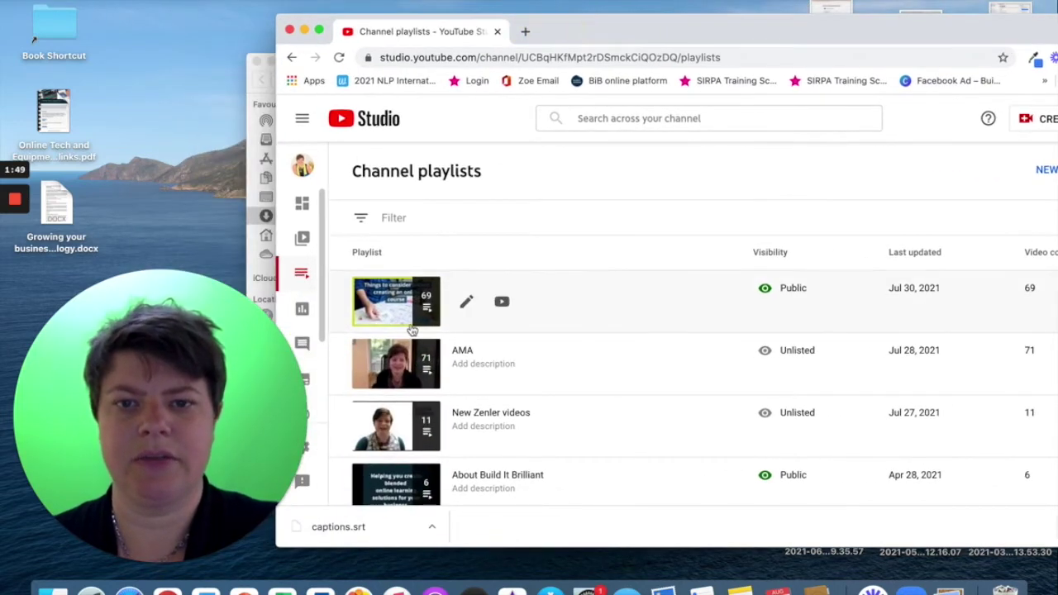
pyautogui.click(414, 295)
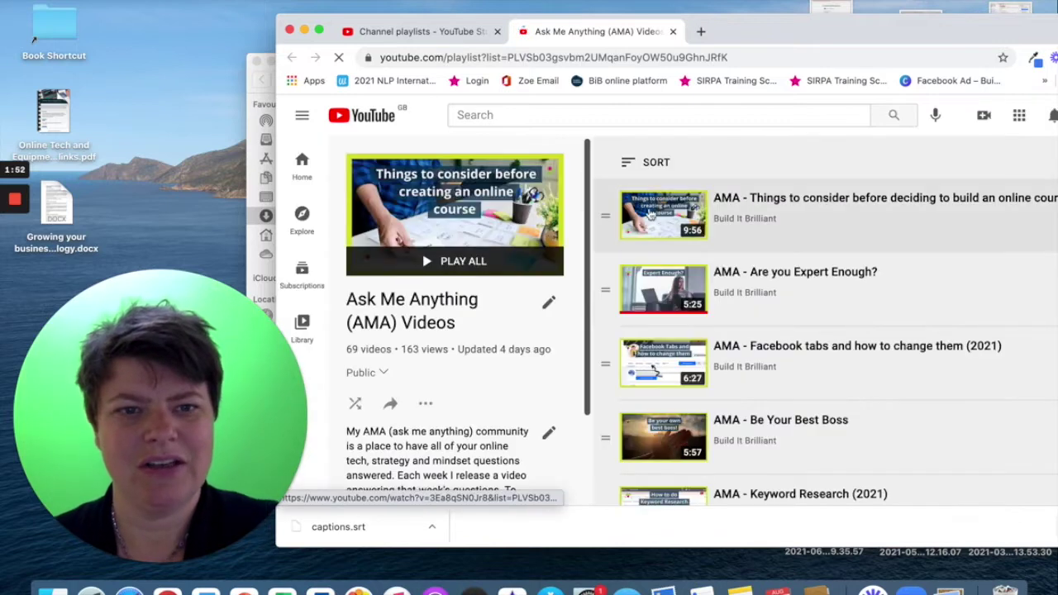
pyautogui.click(796, 272)
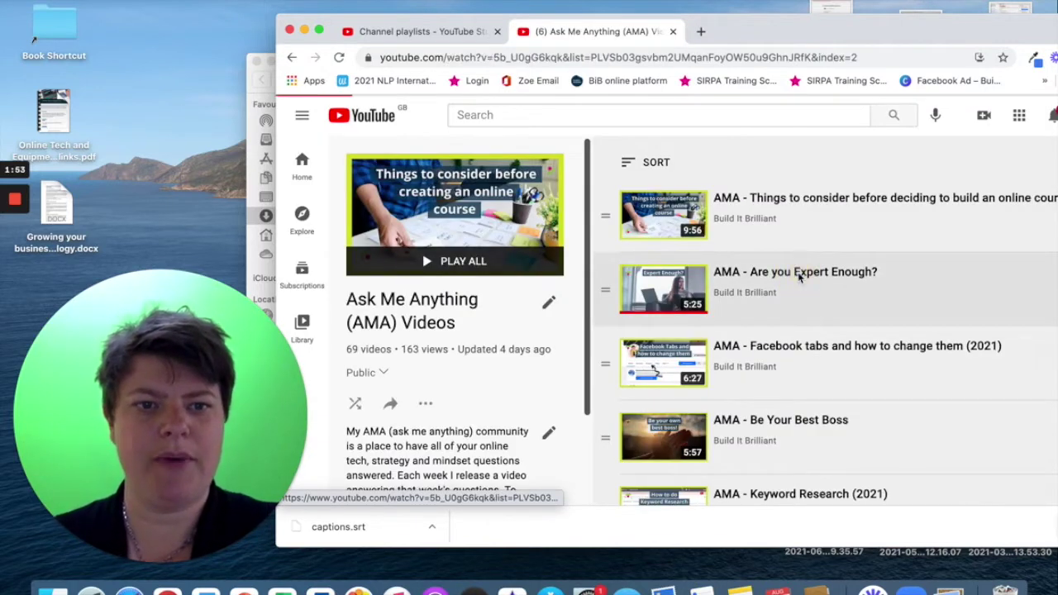
pyautogui.click(367, 402)
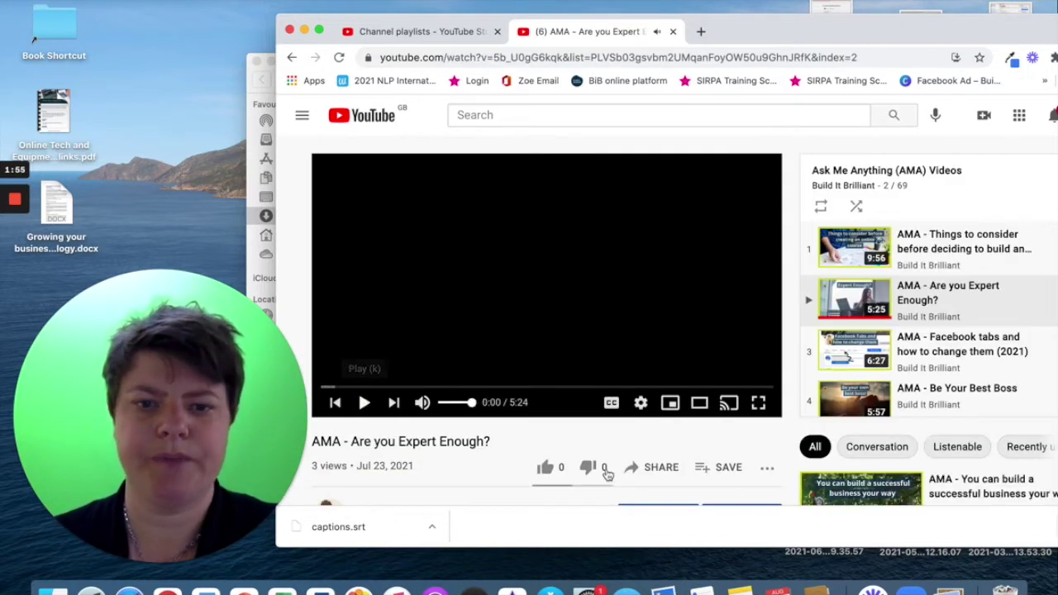
pyautogui.scroll(-3, 604, 471)
pyautogui.click(759, 405)
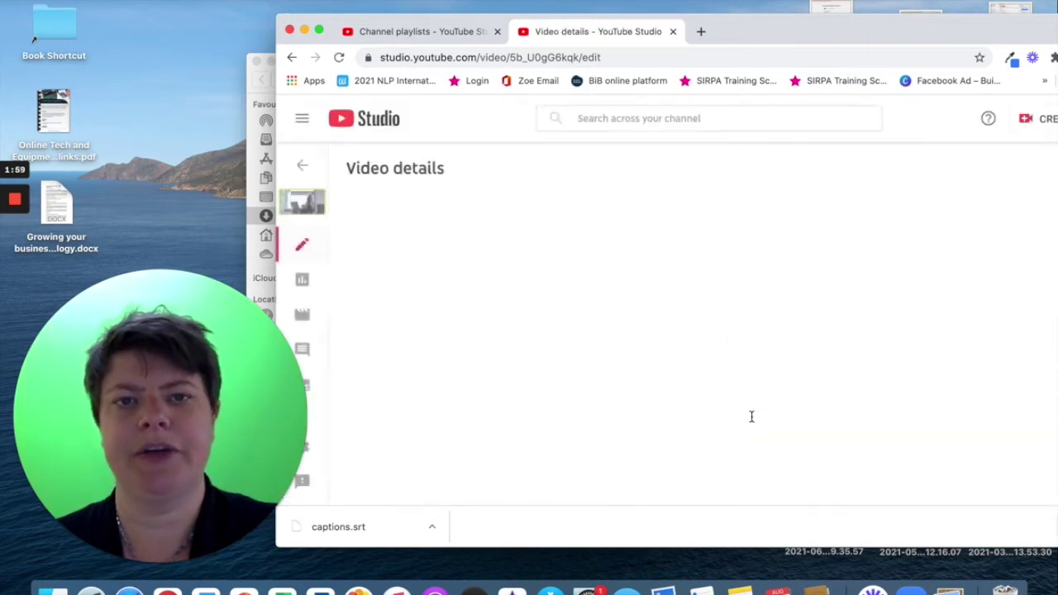
# - Expand Show more on the video details and go to the video's subtitles page
pyautogui.moveTo(772, 30); pyautogui.dragTo(728, 3)
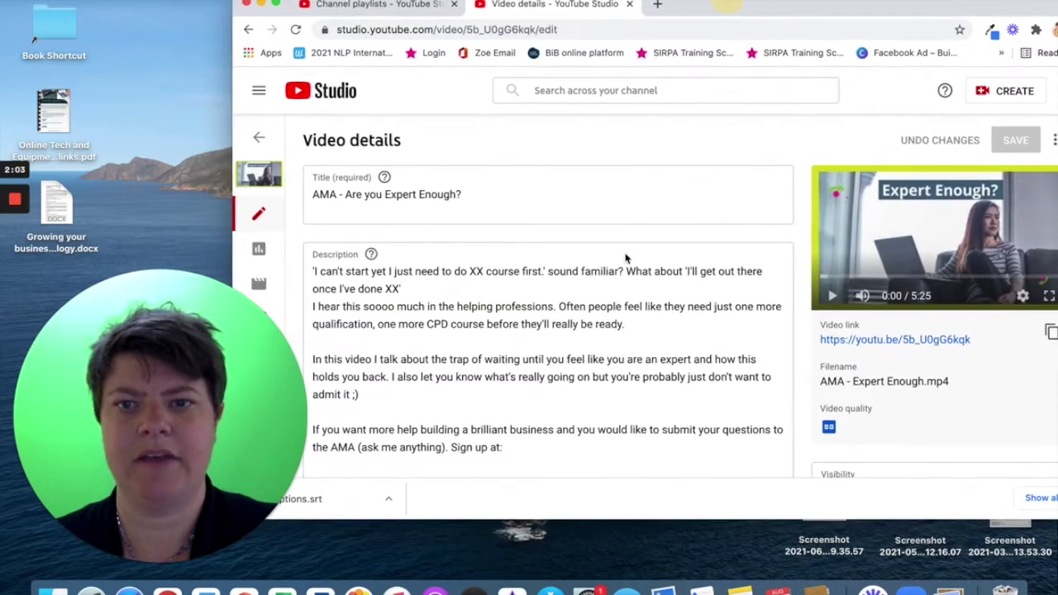
pyautogui.scroll(-3, 519, 298)
pyautogui.scroll(-10, 519, 292)
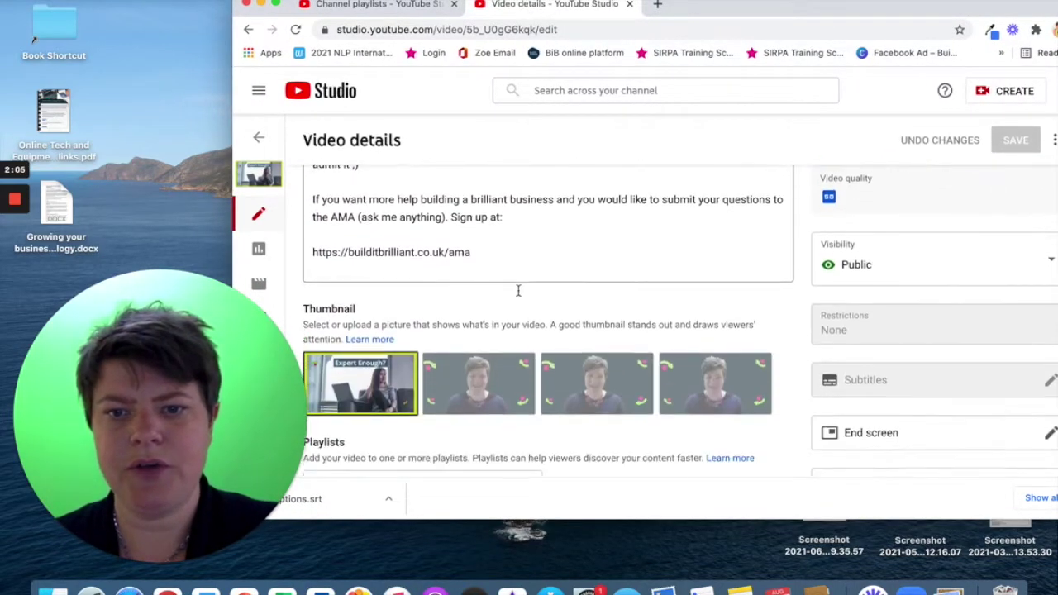
pyautogui.scroll(-1, 520, 294)
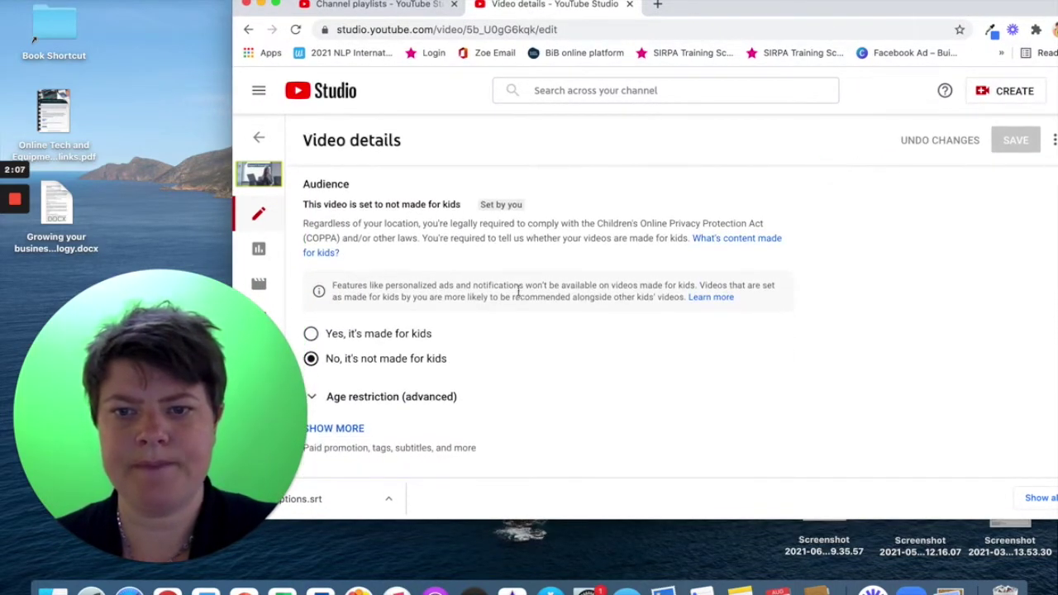
pyautogui.click(346, 430)
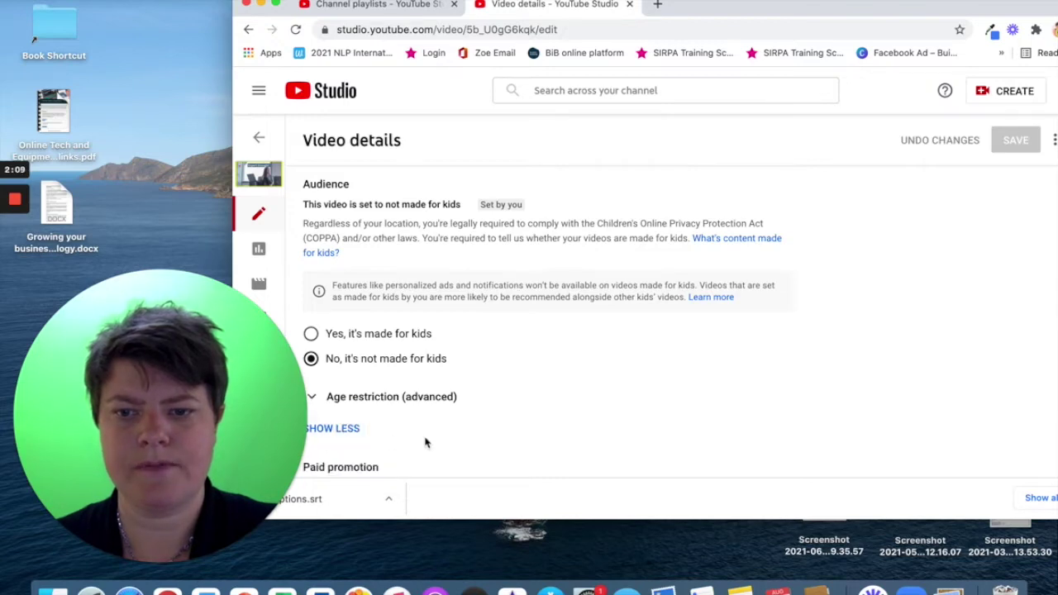
pyautogui.scroll(-5, 427, 440)
pyautogui.scroll(-5, 426, 444)
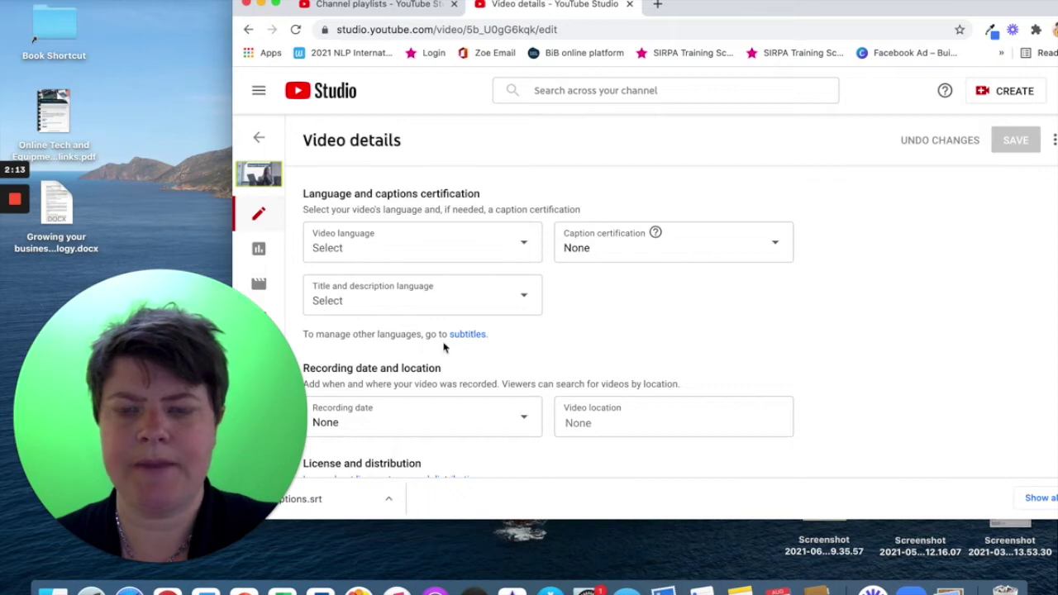
pyautogui.click(468, 336)
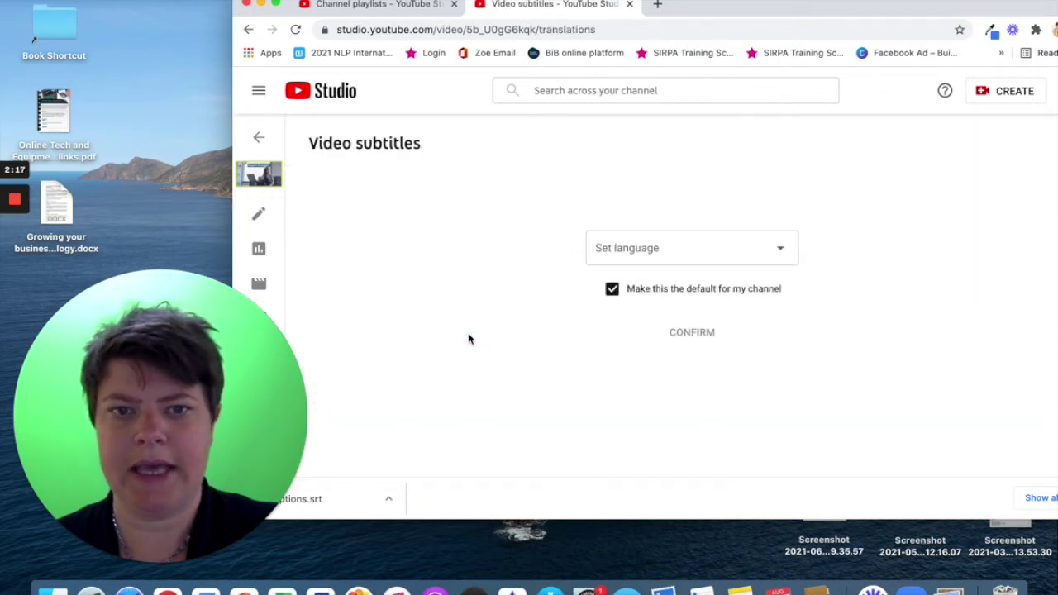
# - Set the video language to English and make an editable copy of the automatic English subtitles
pyautogui.click(685, 247)
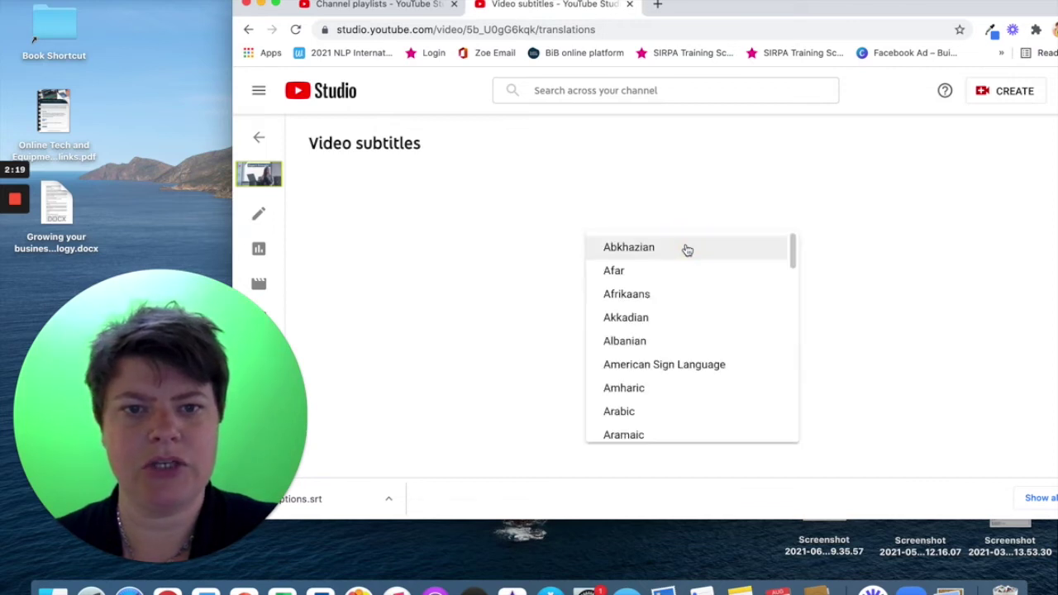
pyautogui.scroll(-15, 667, 337)
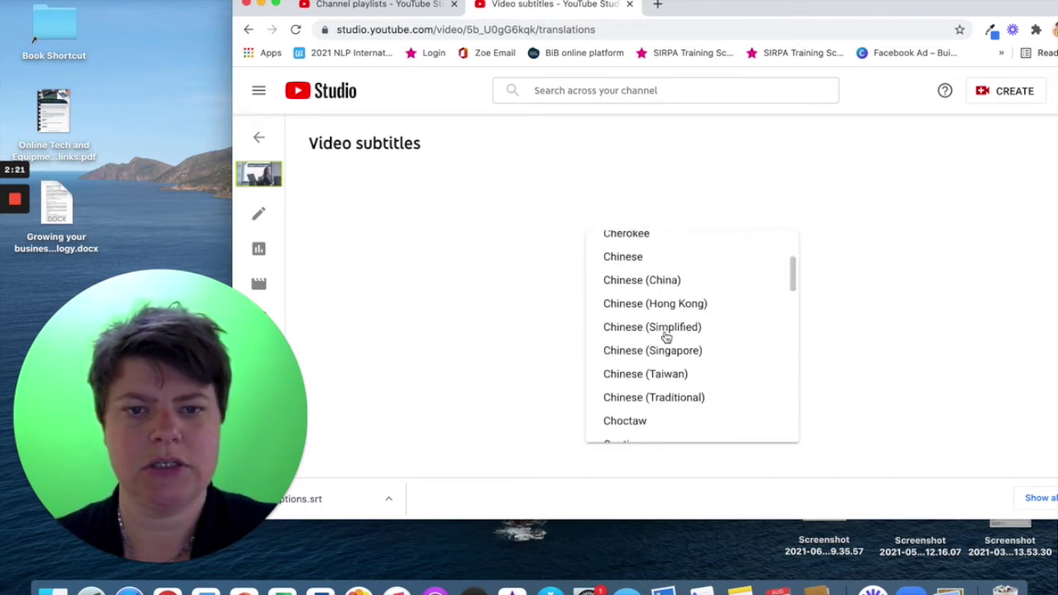
pyautogui.scroll(-8, 667, 337)
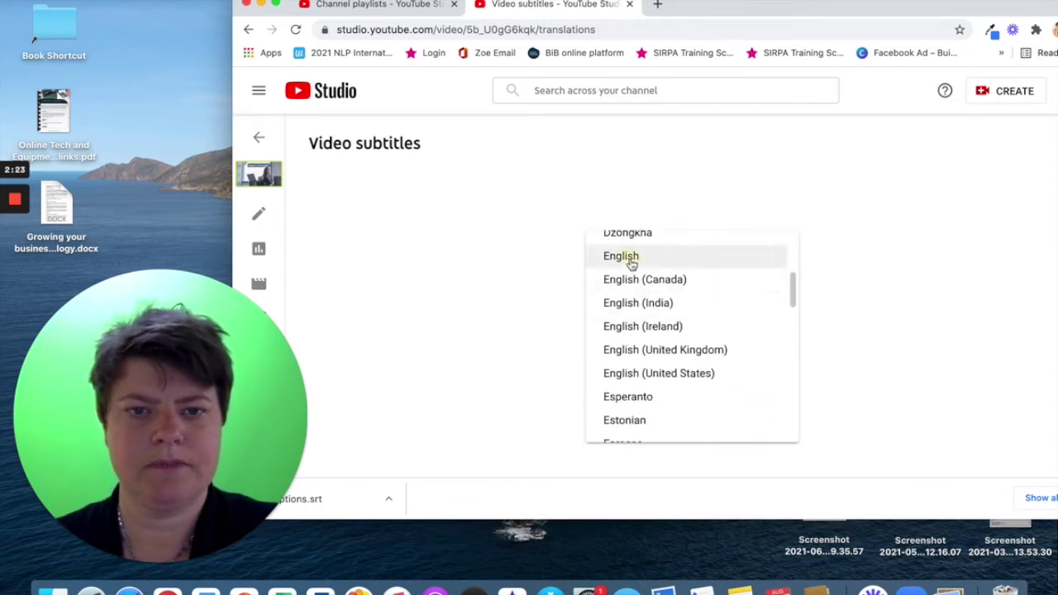
pyautogui.click(631, 256)
pyautogui.click(693, 333)
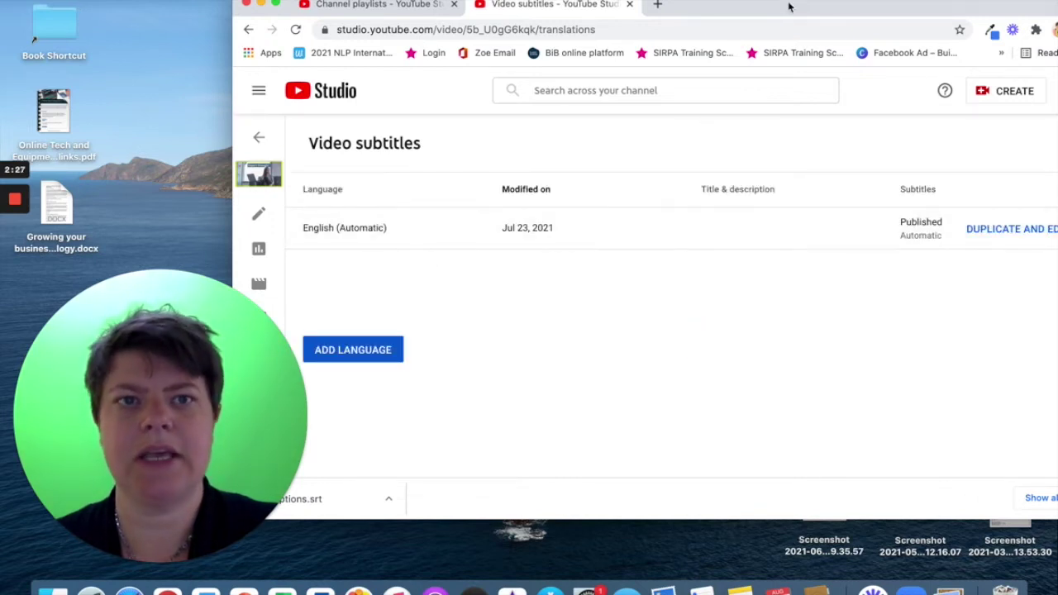
pyautogui.moveTo(786, 8); pyautogui.dragTo(688, 8)
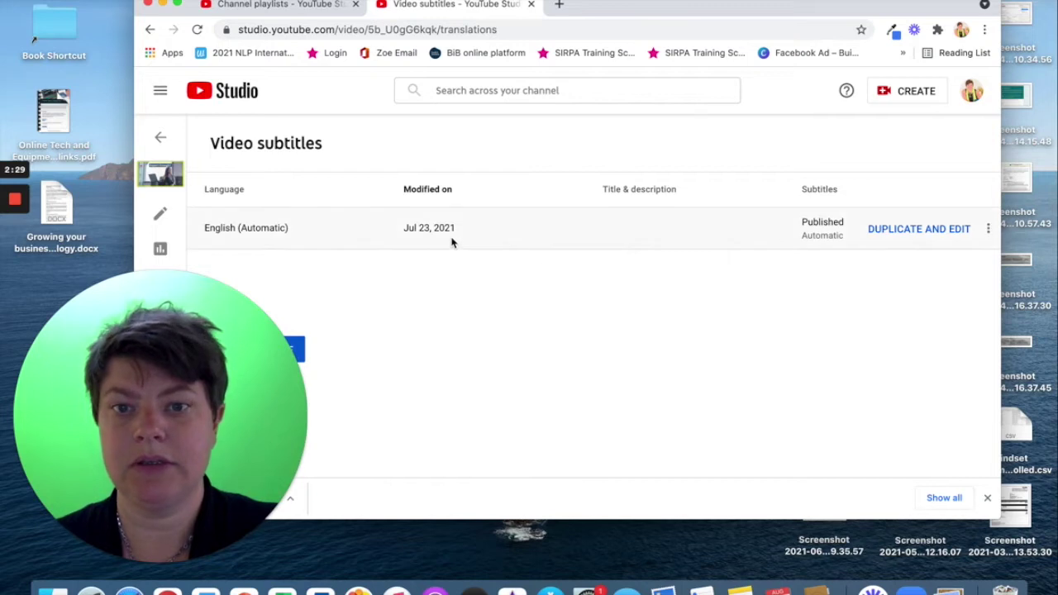
pyautogui.click(907, 235)
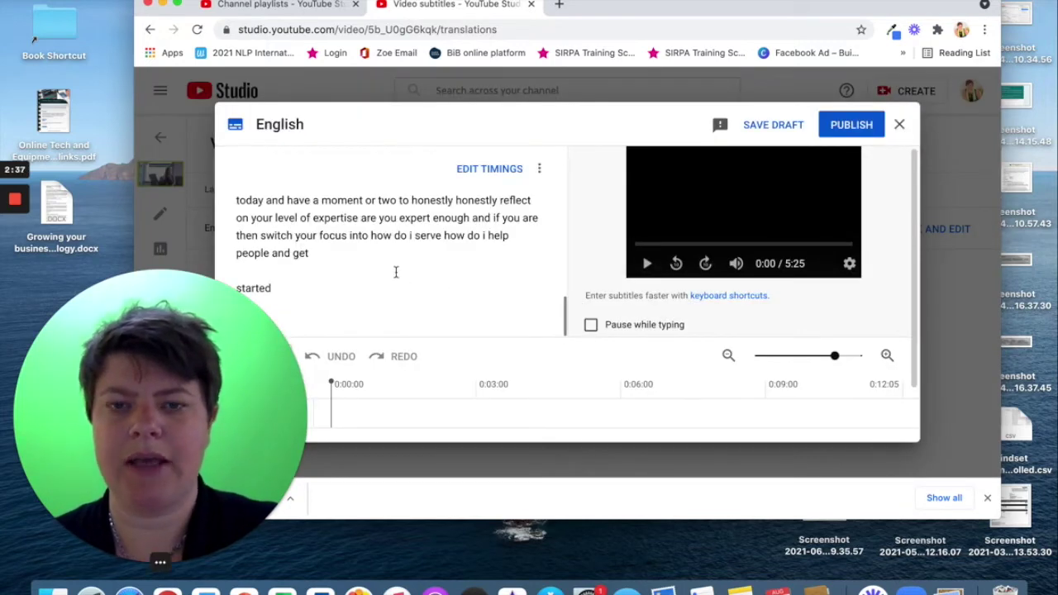
# - Correct the first subtitle word to a capitalised 'Today' without the stray space
pyautogui.click(239, 199)
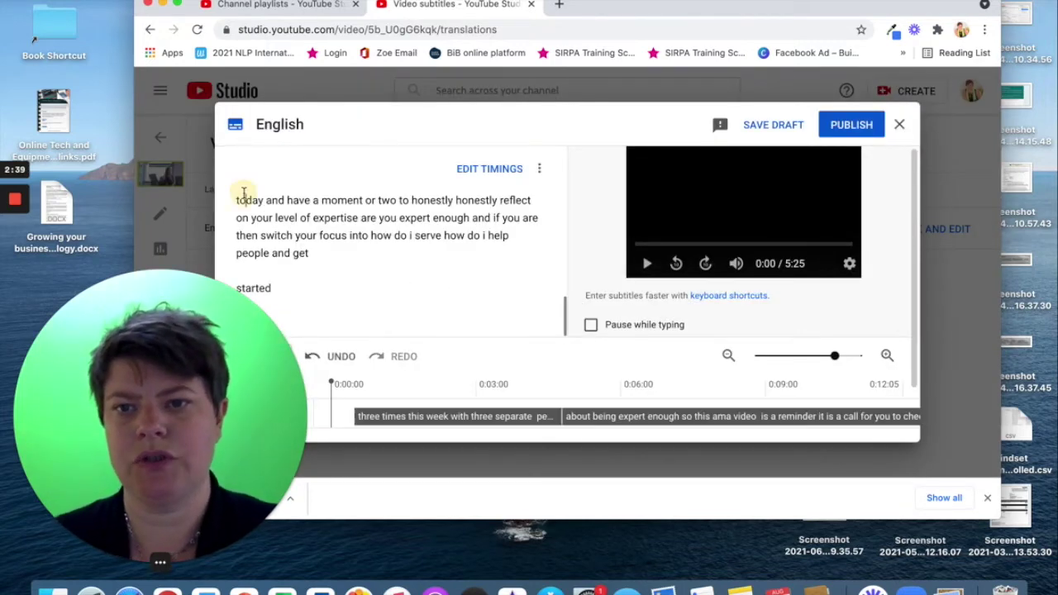
pyautogui.click(239, 199)
pyautogui.press('BackSpace')
pyautogui.write('T')
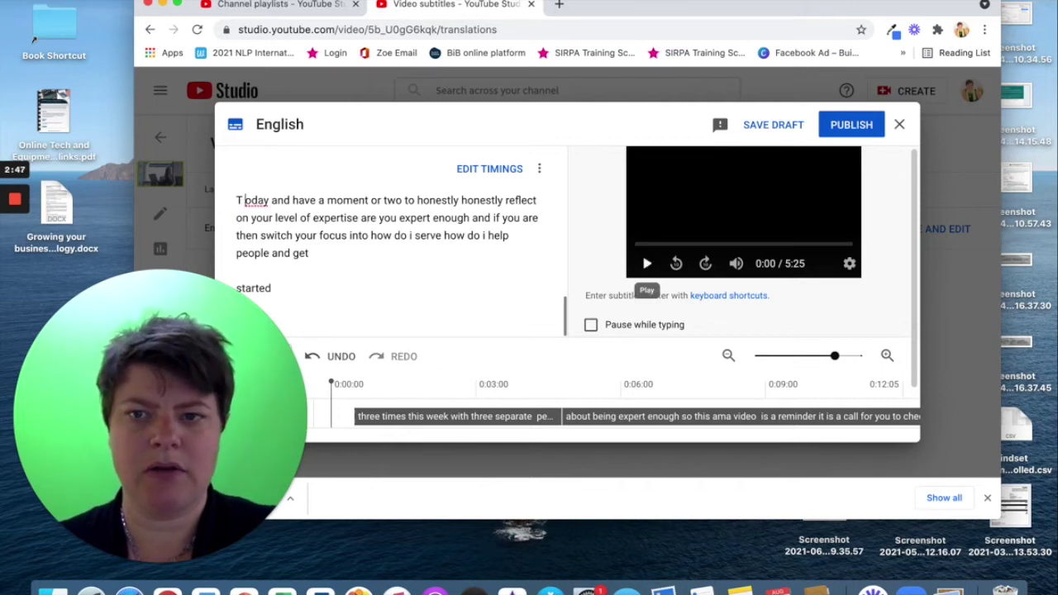
pyautogui.press('BackSpace')
# - Turn on 'Pause while typing' in the subtitle editor
pyautogui.click(648, 265)
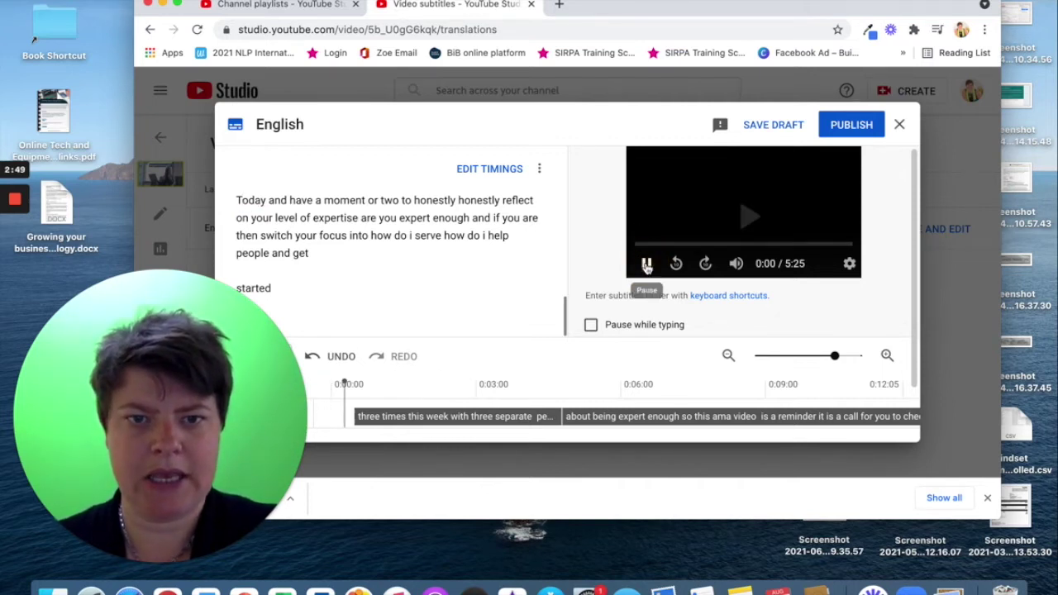
pyautogui.click(590, 330)
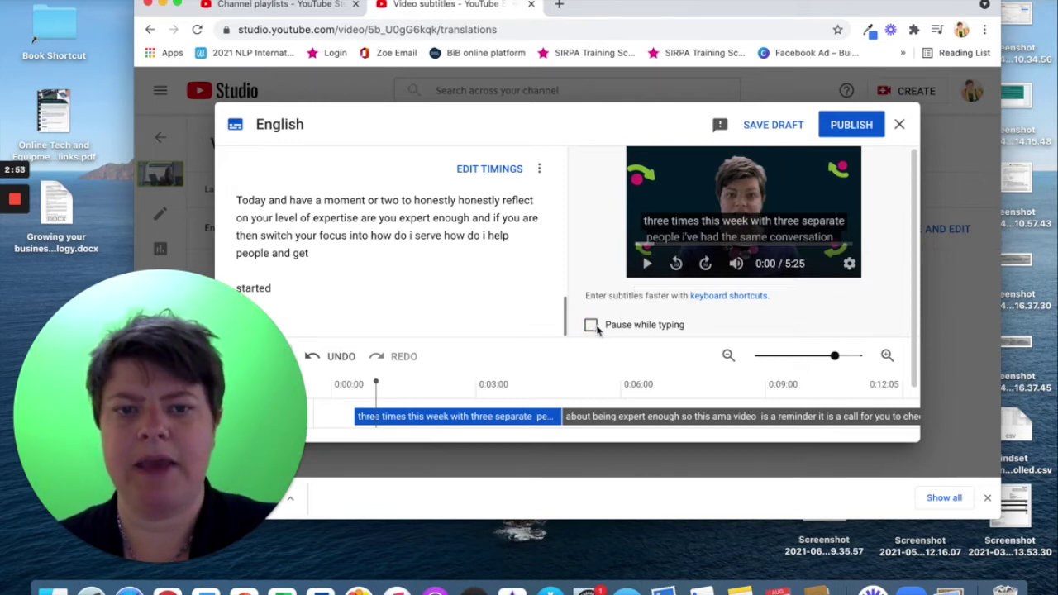
pyautogui.click(590, 328)
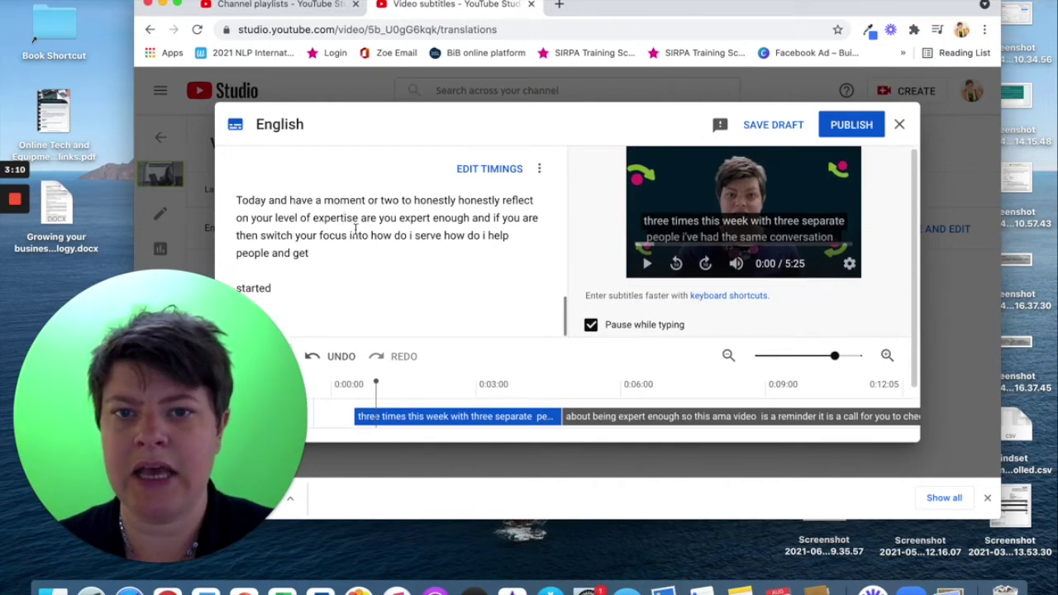
# - Play the preview, pause it at 0:08, and scroll the subtitle text back to the top
pyautogui.click(647, 265)
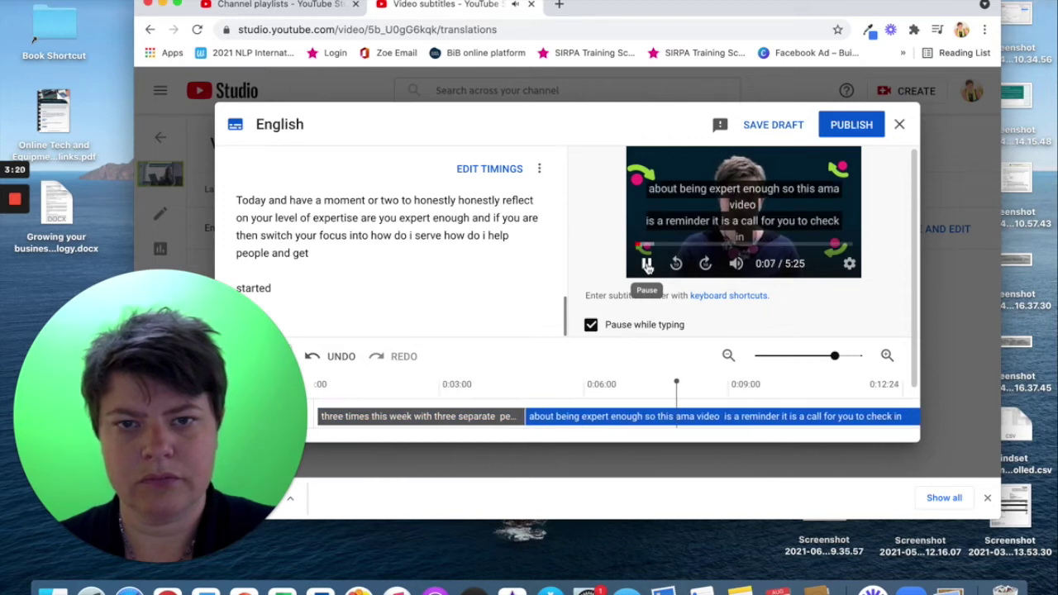
pyautogui.click(648, 264)
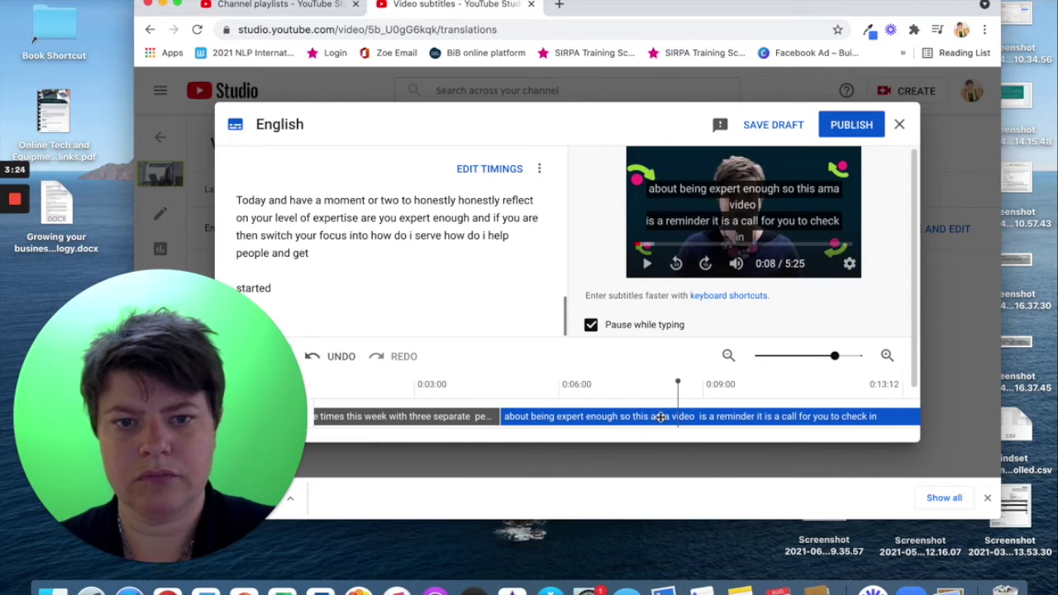
pyautogui.scroll(-2, 471, 291)
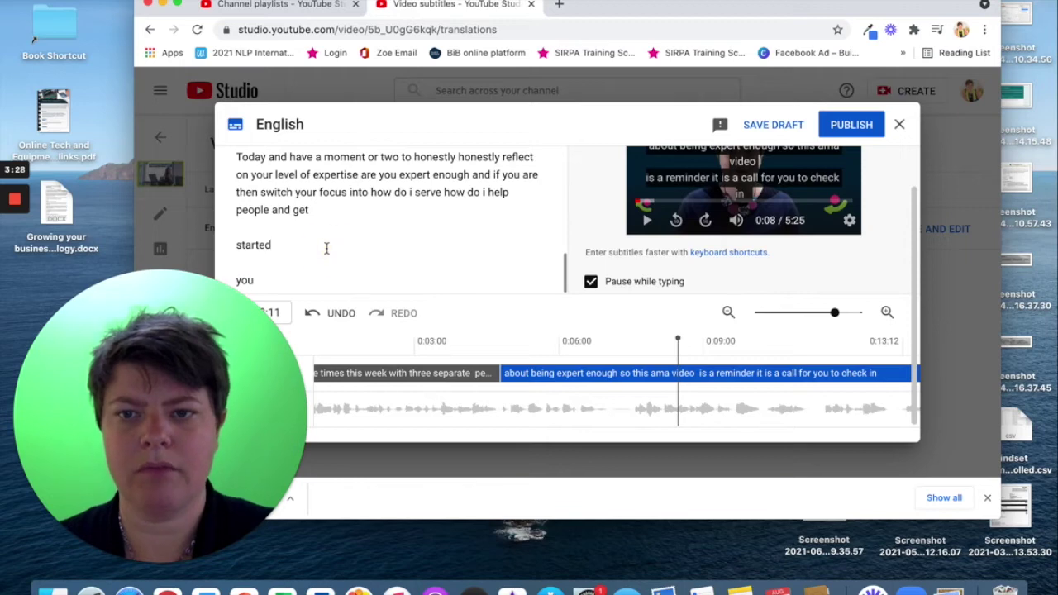
pyautogui.scroll(5, 374, 267)
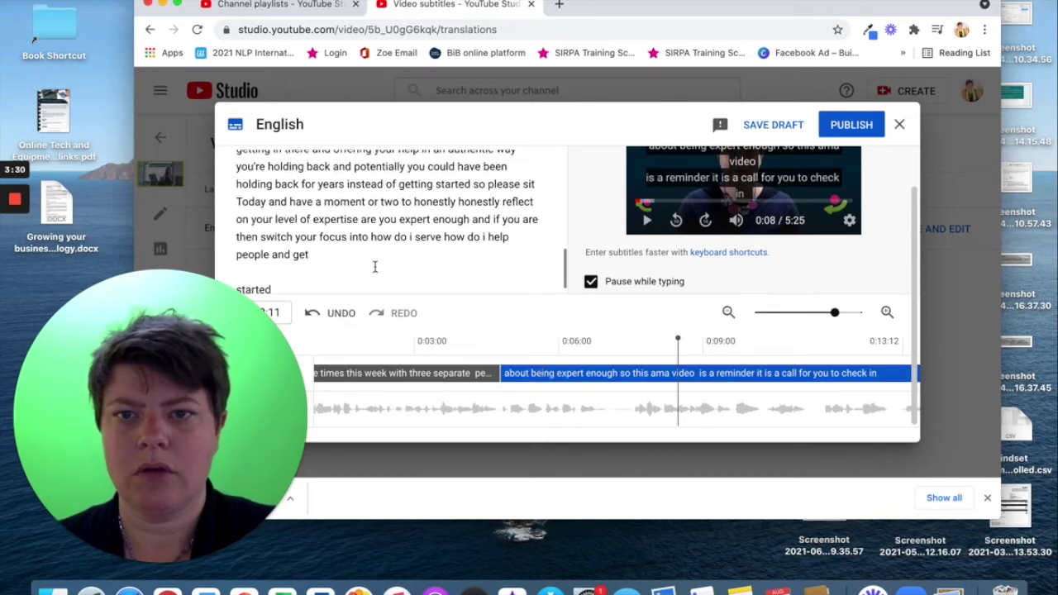
pyautogui.scroll(15, 374, 266)
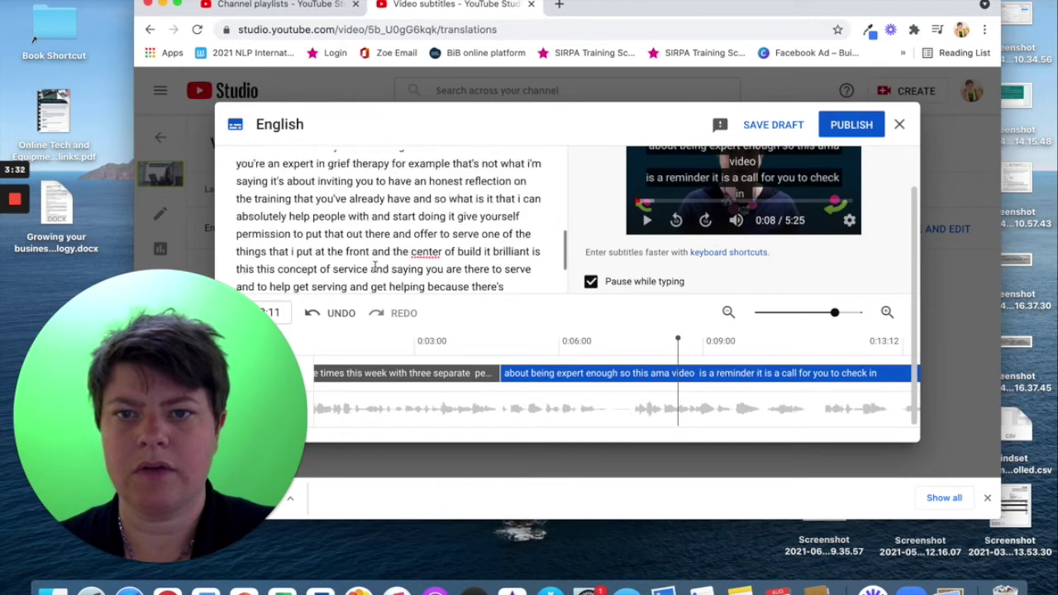
pyautogui.scroll(2, 375, 266)
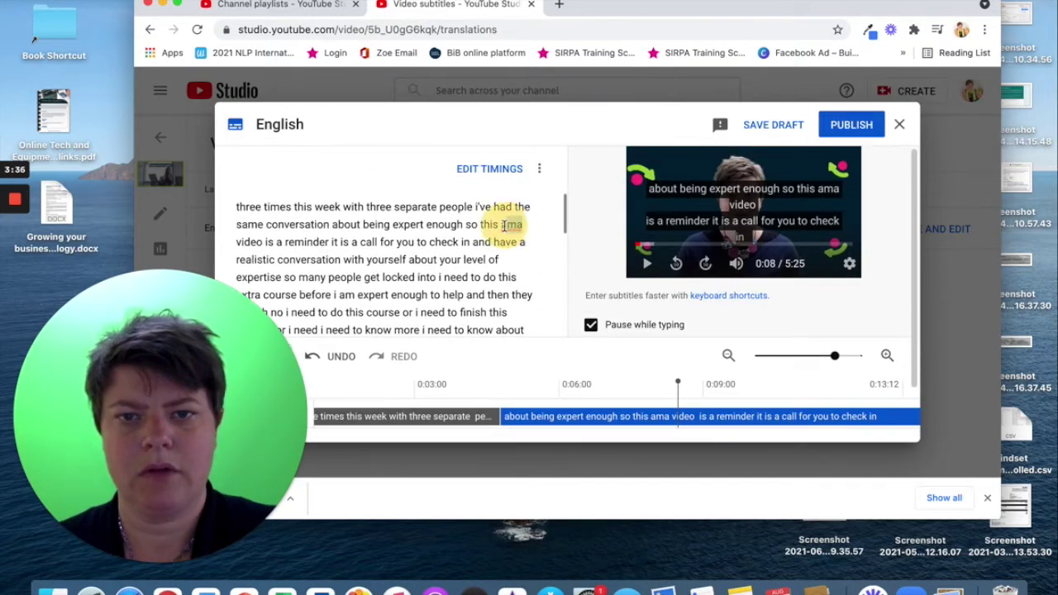
# - Change 'ama' to 'AMA' in the subtitle text and publish the English subtitles
pyautogui.write('AMA')
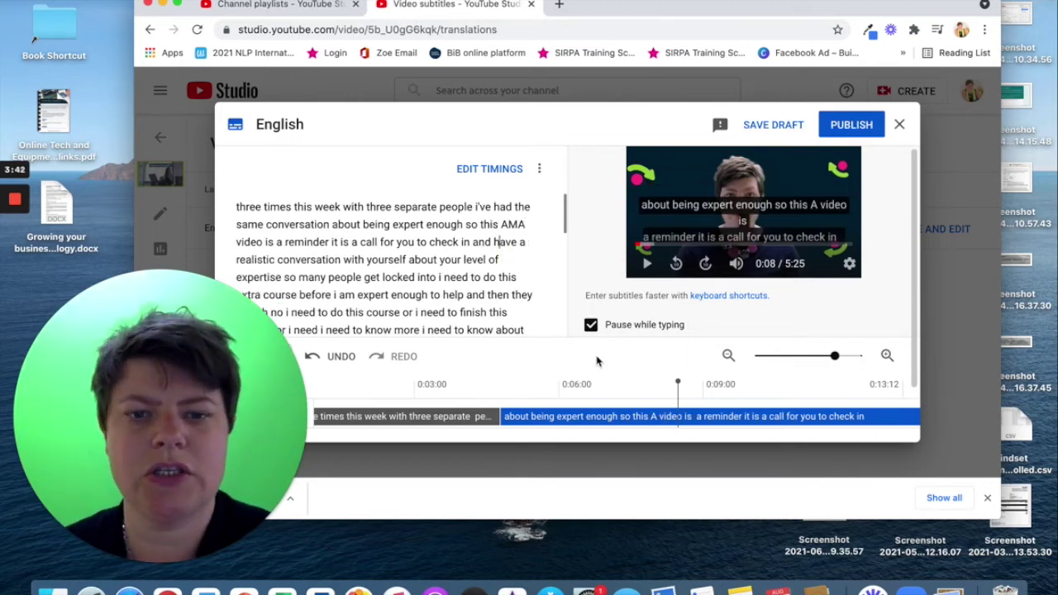
pyautogui.click(842, 129)
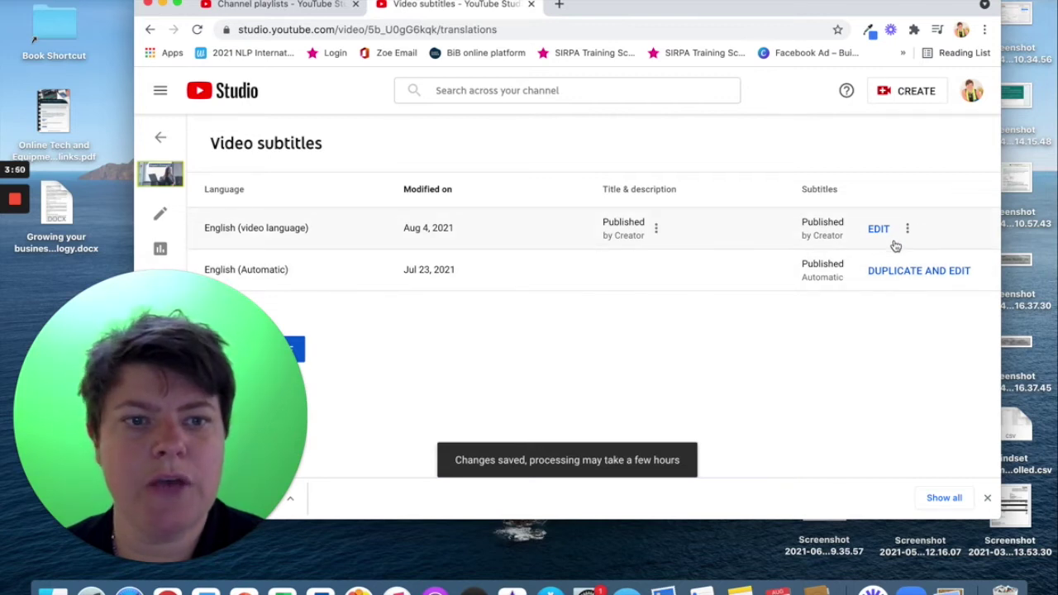
# - Download the English (video language) subtitles as the .srt file captions.srt
pyautogui.click(908, 230)
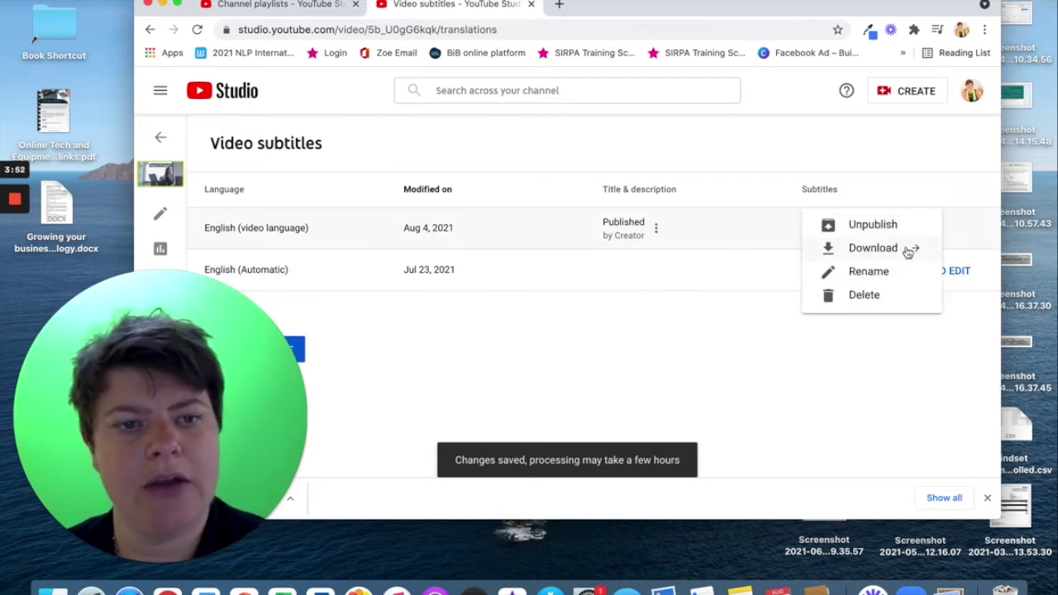
pyautogui.click(868, 250)
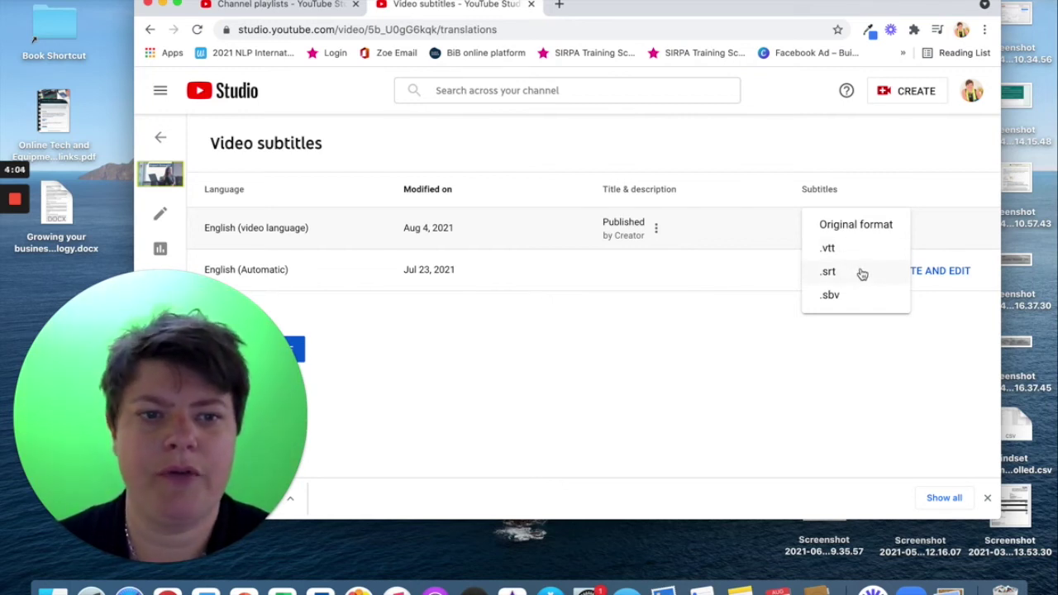
pyautogui.click(860, 273)
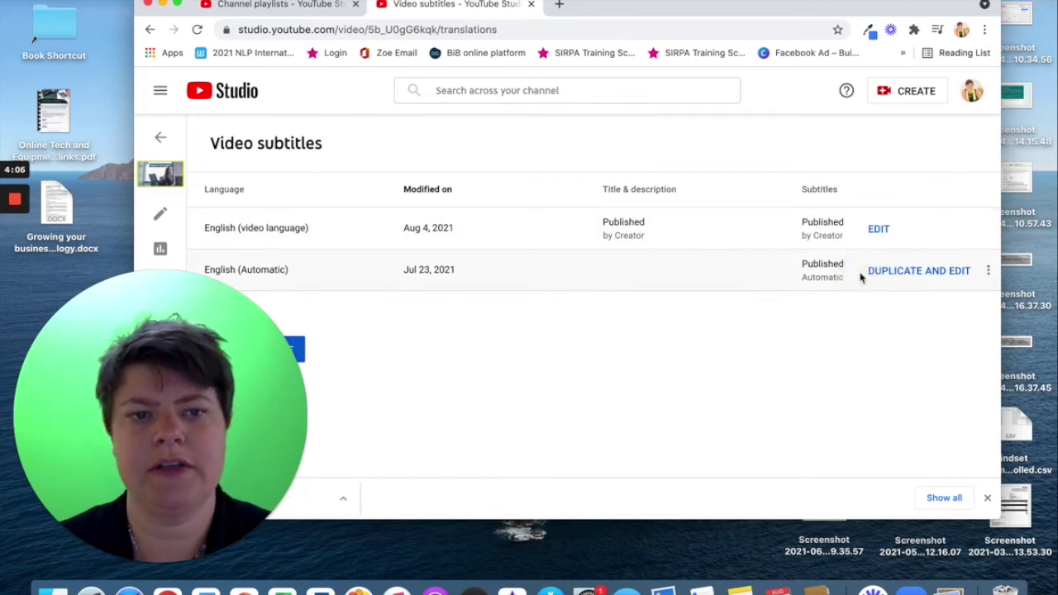
pyautogui.moveTo(147, 380); pyautogui.dragTo(530, 289)
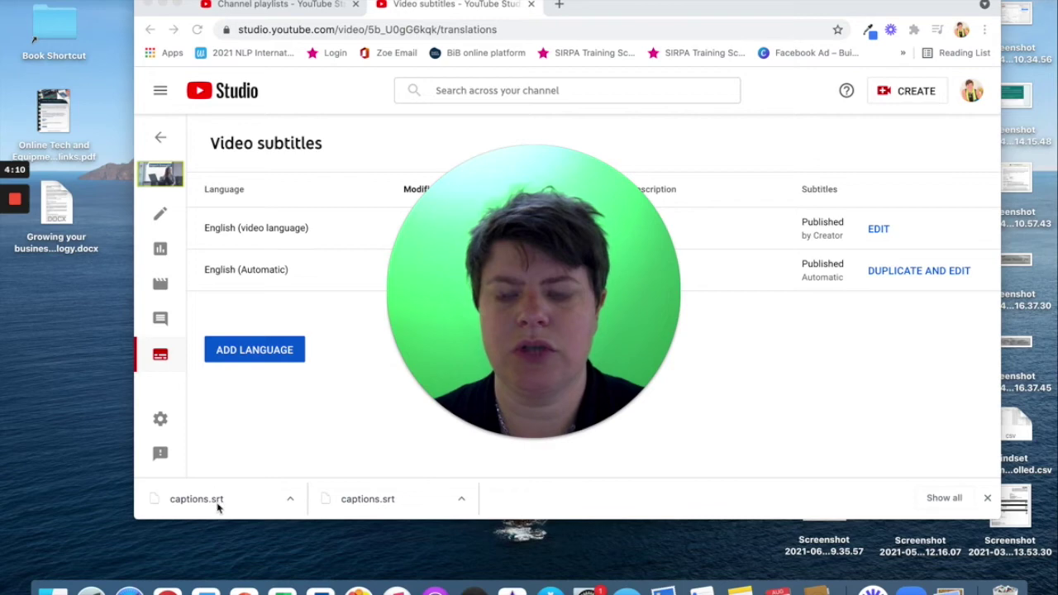
pyautogui.click(290, 500)
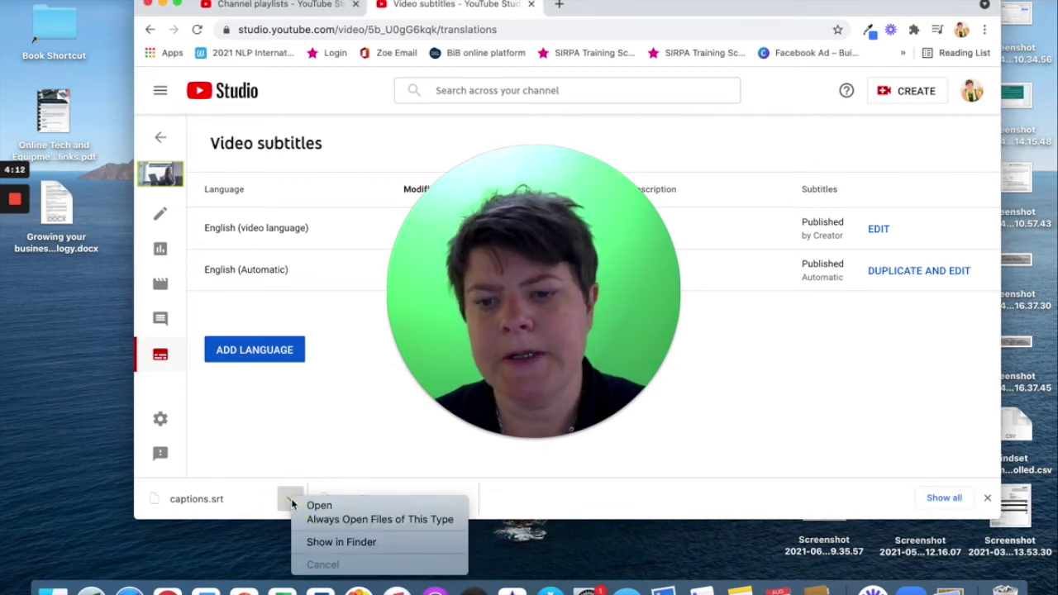
# - Show captions.srt in Finder and rename it to 'Expert enough captions.srt'
pyautogui.click(331, 541)
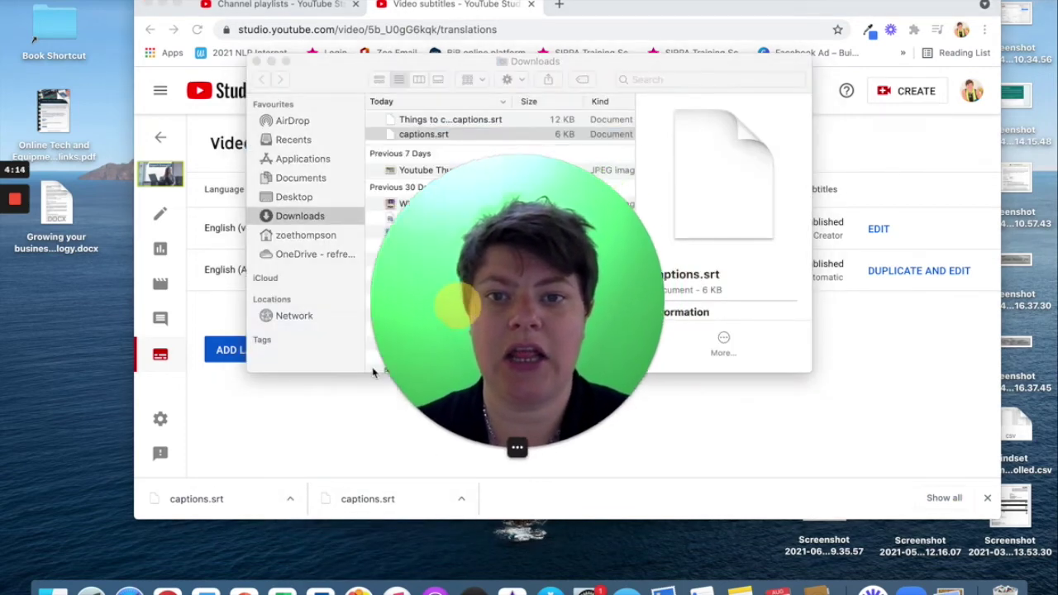
pyautogui.moveTo(471, 347); pyautogui.dragTo(155, 430)
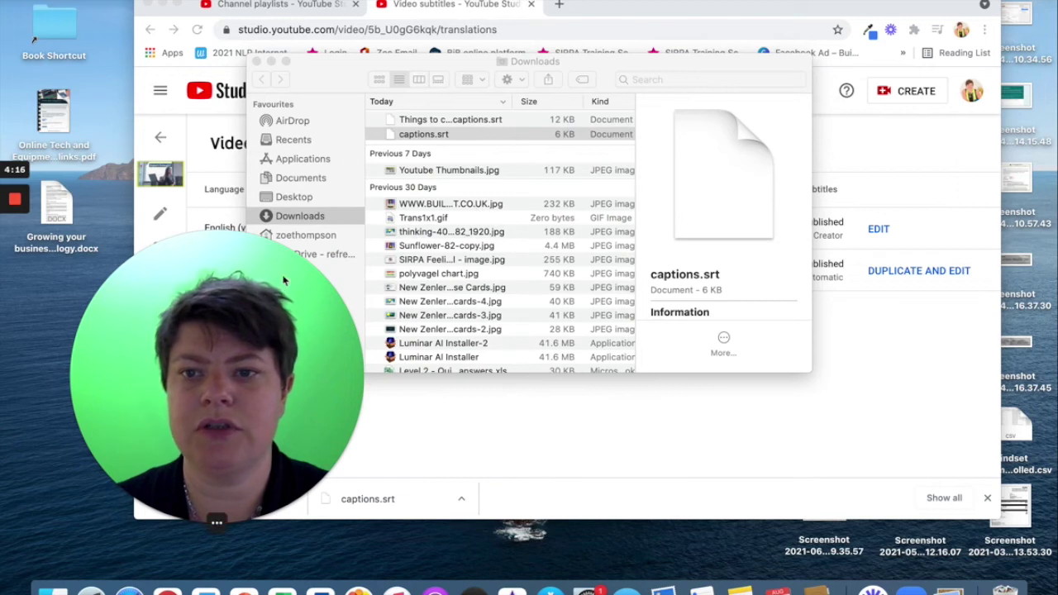
pyautogui.moveTo(252, 306); pyautogui.dragTo(201, 301)
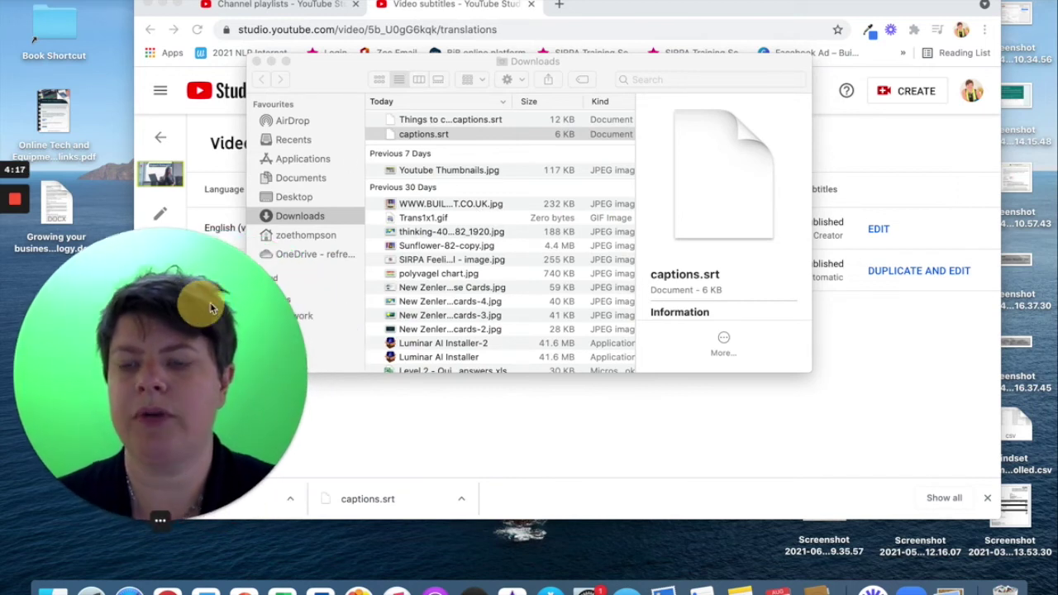
pyautogui.click(421, 134)
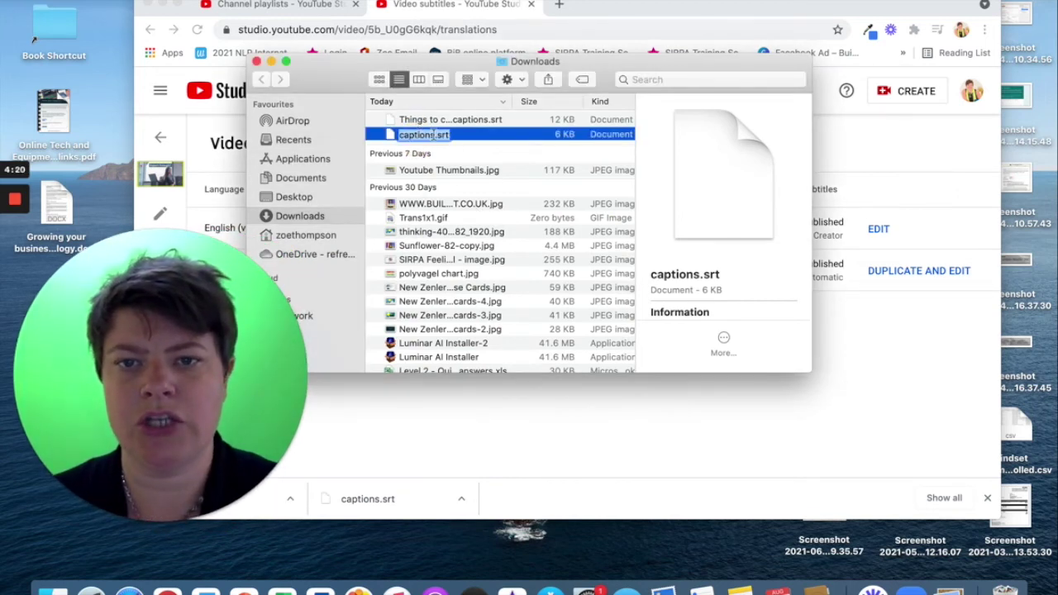
pyautogui.click(418, 137)
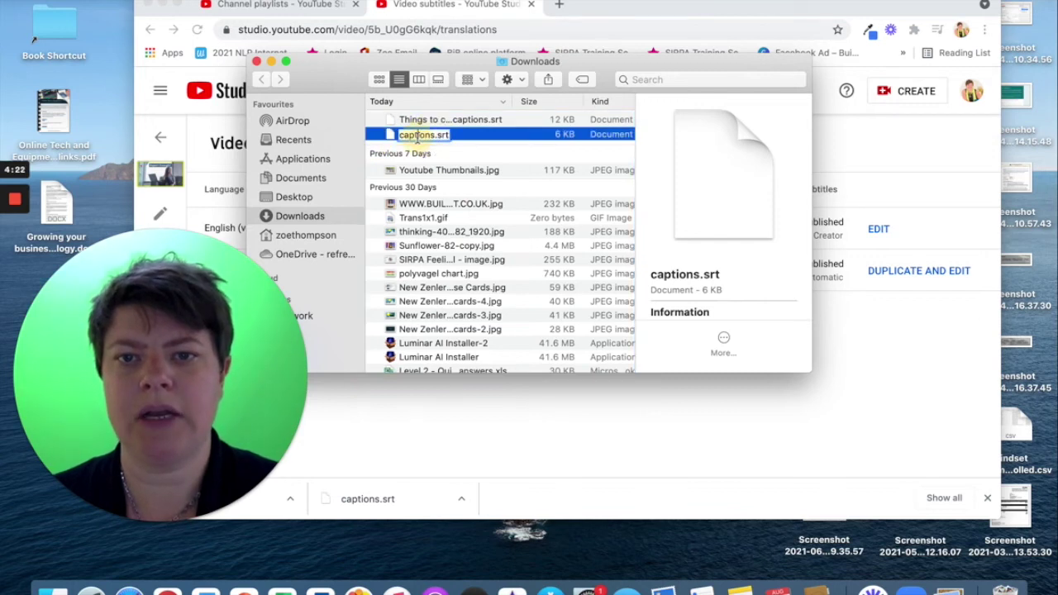
pyautogui.write('Ex')
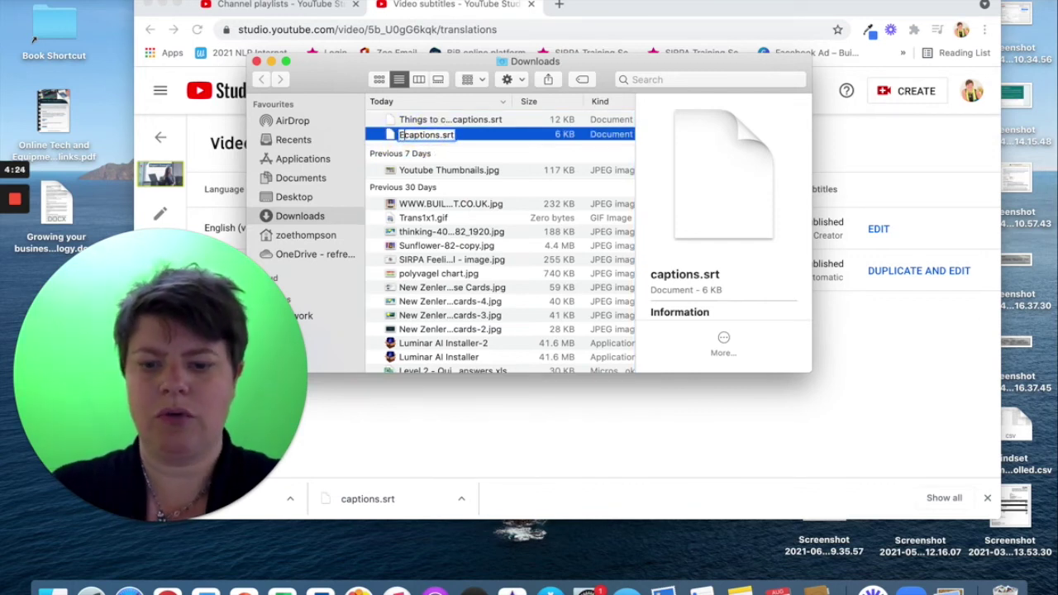
pyautogui.write('pert enough')
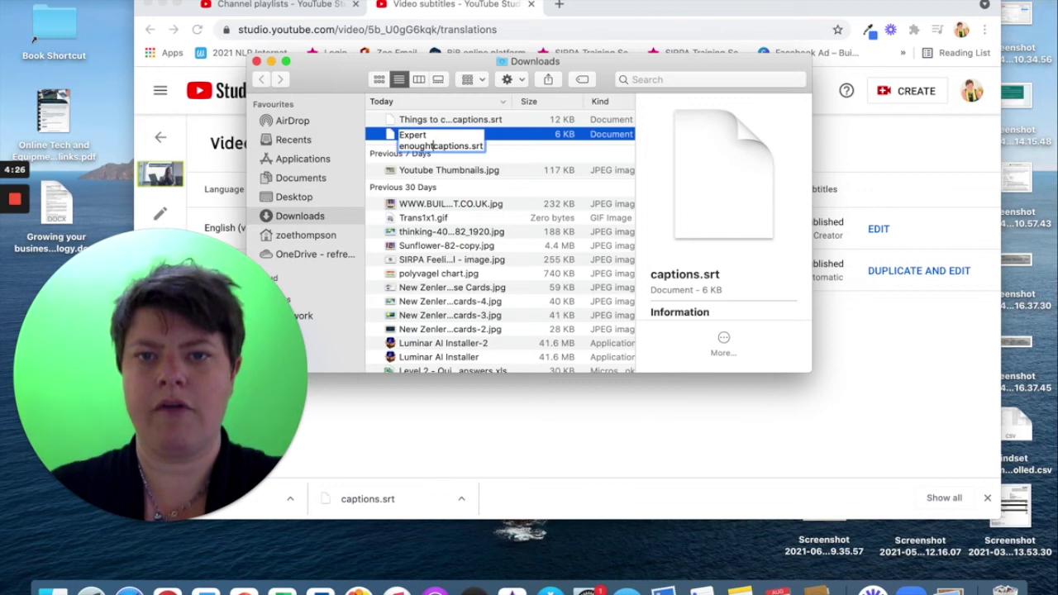
pyautogui.press('Return')
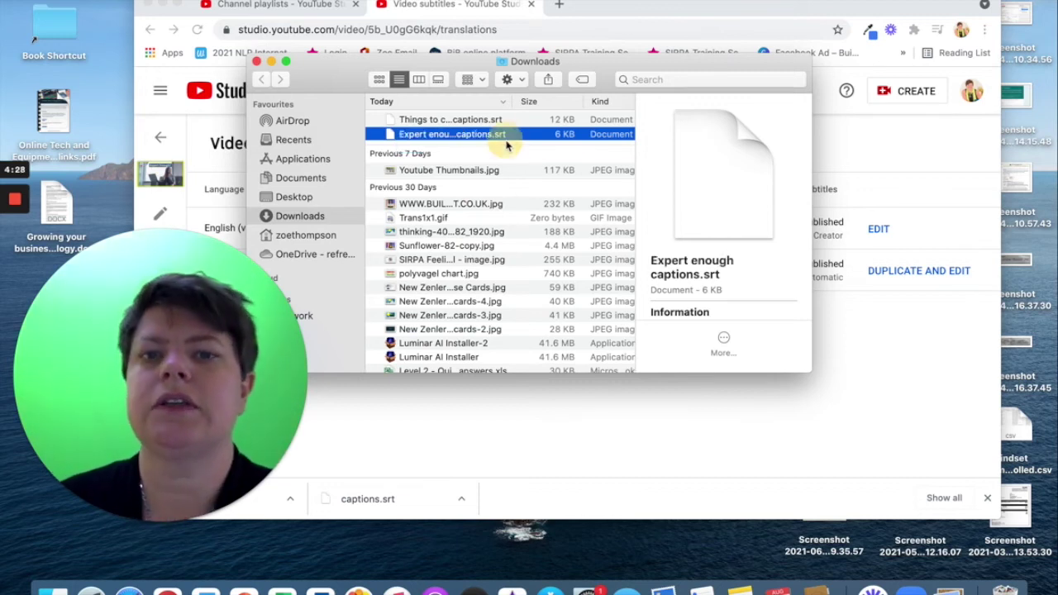
pyautogui.click(458, 137)
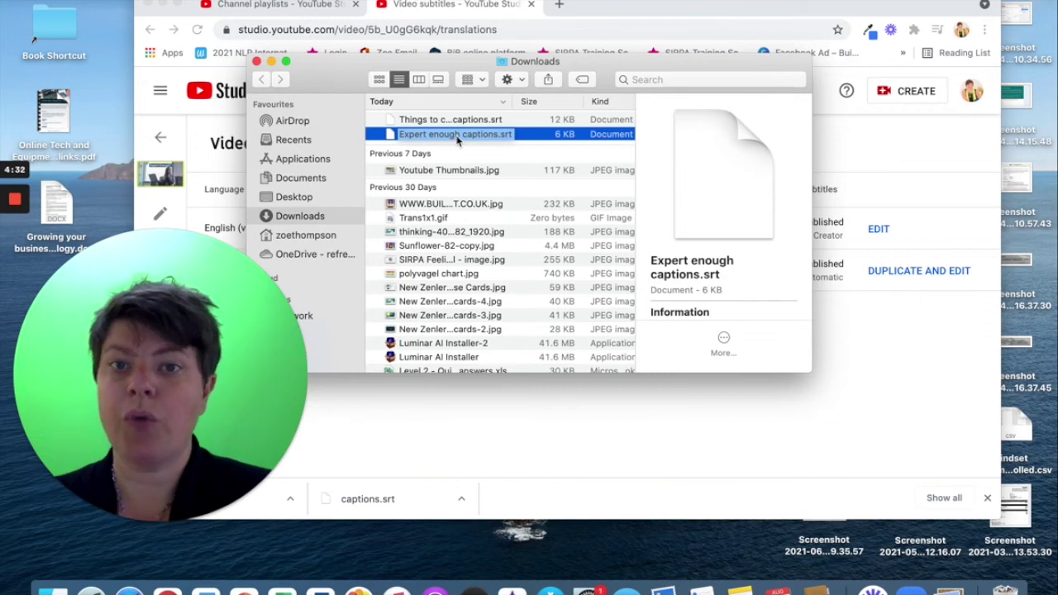
pyautogui.press('Return')
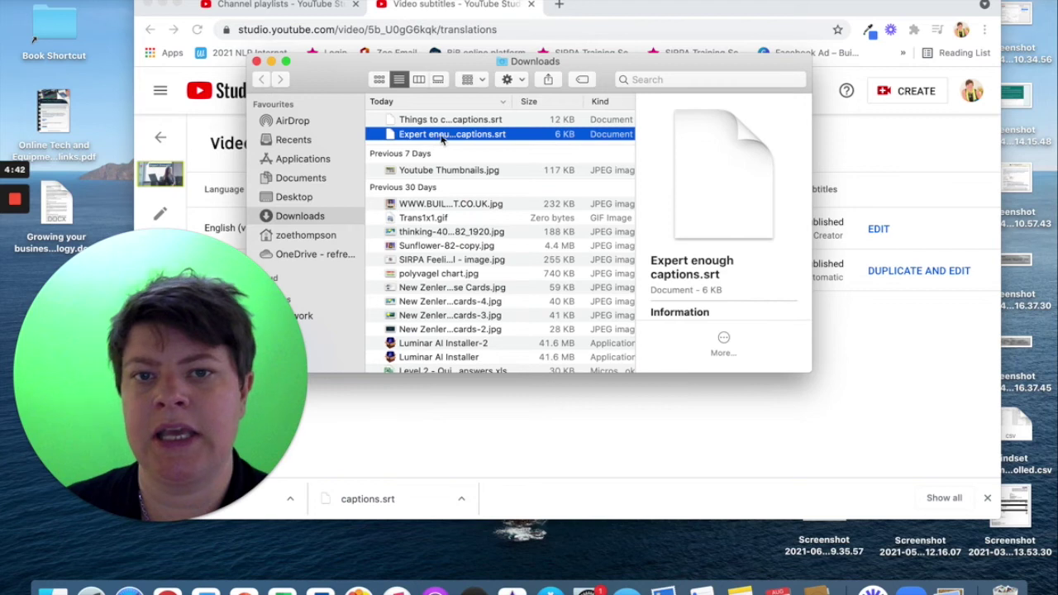
pyautogui.click(485, 136)
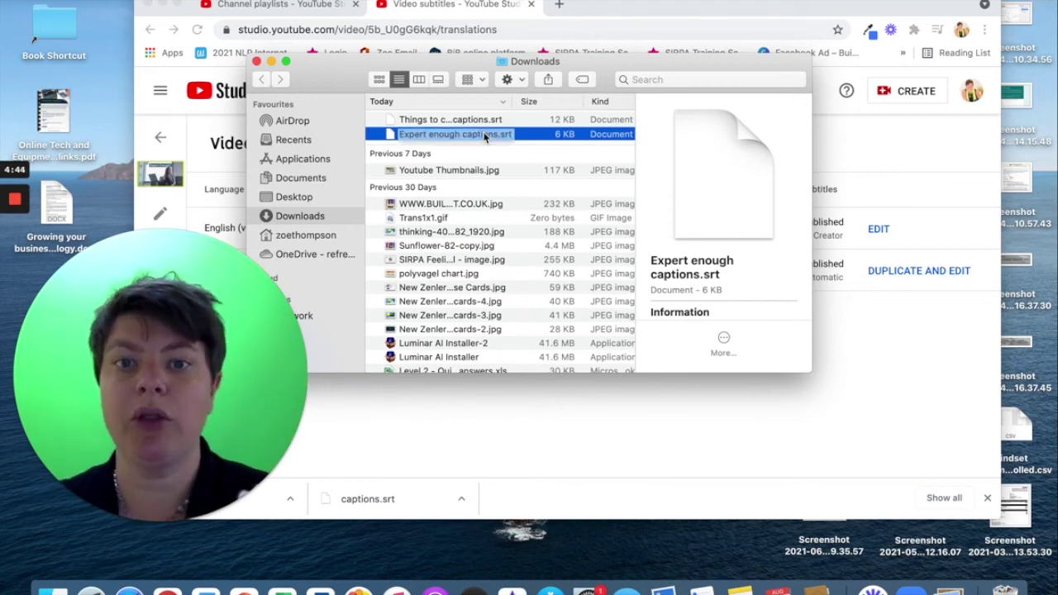
pyautogui.press('Return')
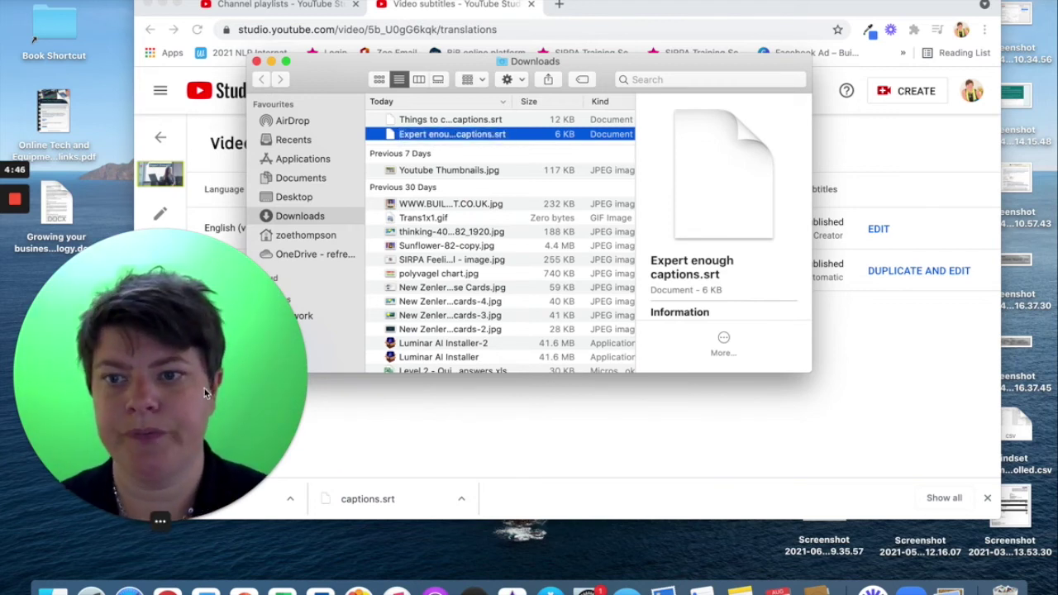